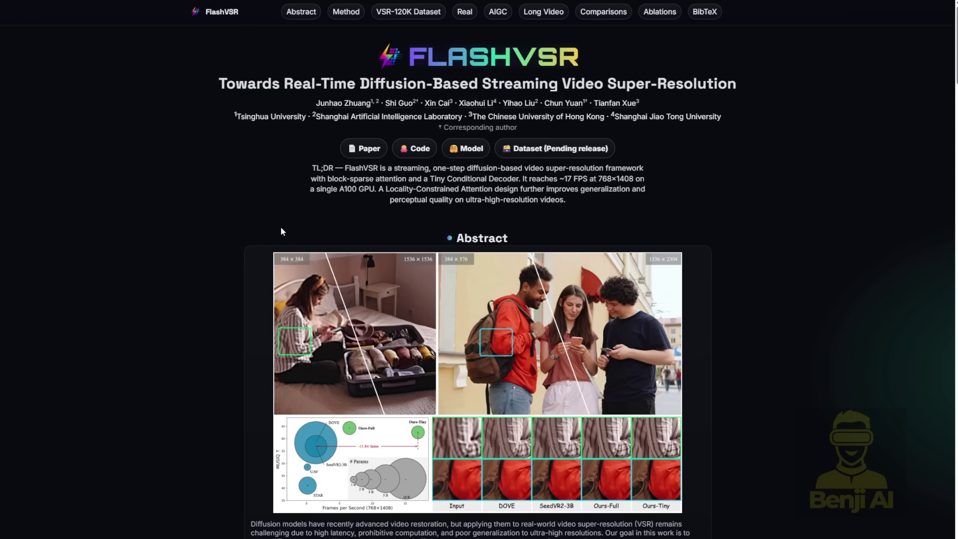
Scroll down the FlashVSR project page to reach its Code link to the GitHub repository.
{"action": "scroll", "coordinate": [467, 392], "scroll_direction": "down", "scroll_amount": 5}
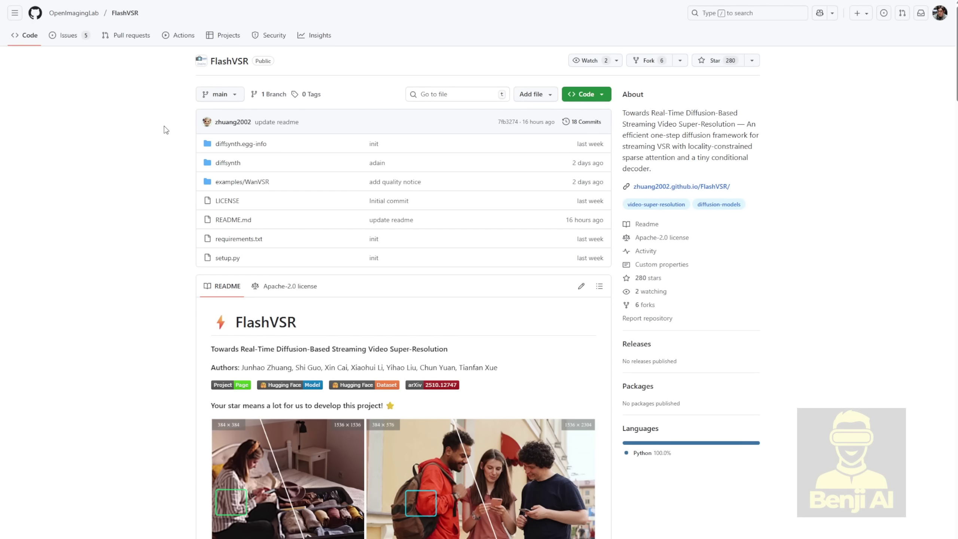
Scroll the FlashVSR README down to its Getting Started setup section.
{"action": "scroll", "coordinate": [398, 271], "scroll_direction": "down", "scroll_amount": 15}
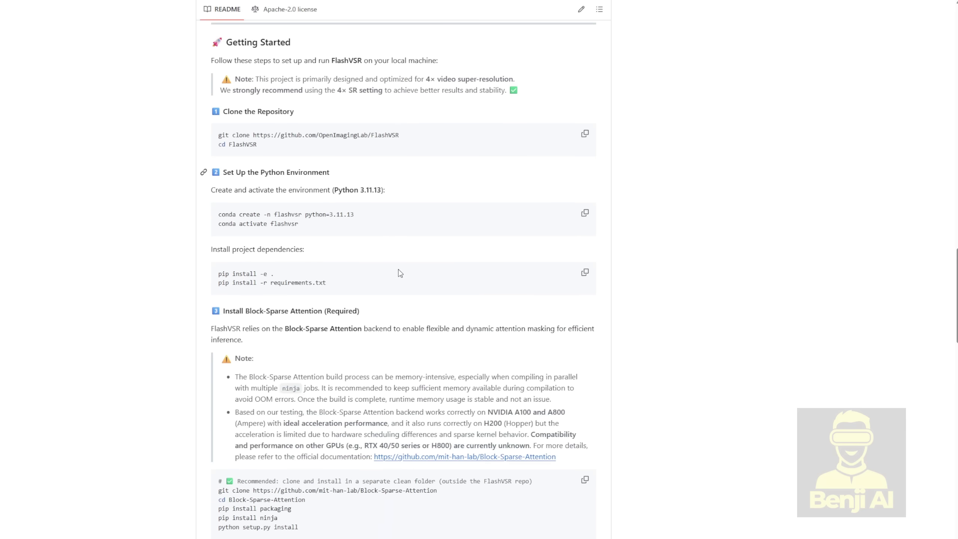
{"action": "scroll", "coordinate": [262, 233], "scroll_direction": "down", "scroll_amount": 5}
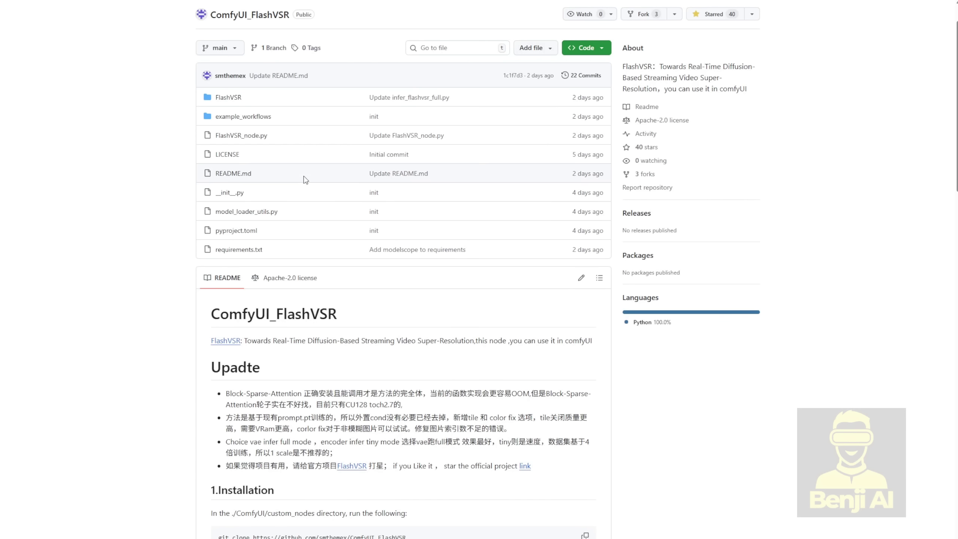
Highlight the packaging, ninja and Block-Sparse-Attention install commands in the ComfyUI_FlashVSR README.
{"action": "scroll", "coordinate": [305, 180], "scroll_direction": "up", "scroll_amount": 2}
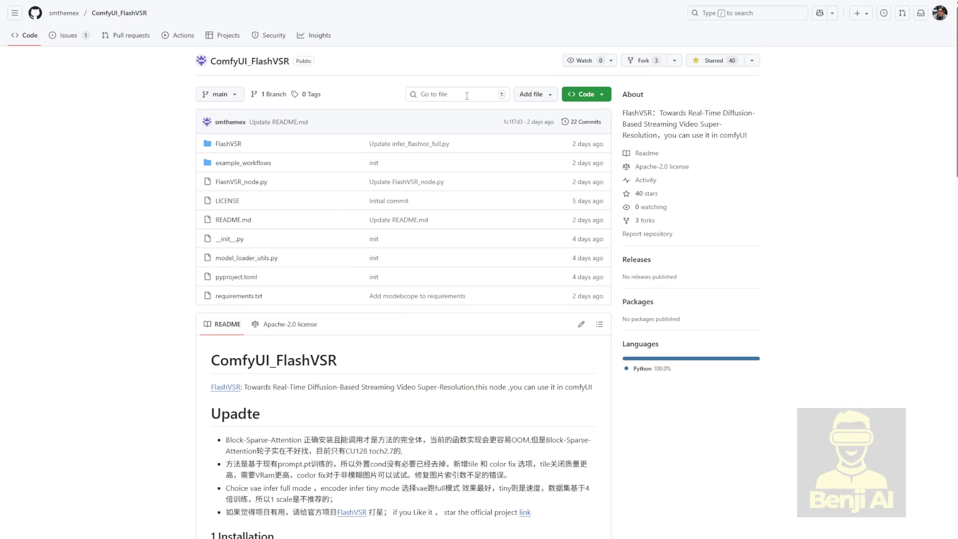
{"action": "scroll", "coordinate": [524, 150], "scroll_direction": "down", "scroll_amount": 10}
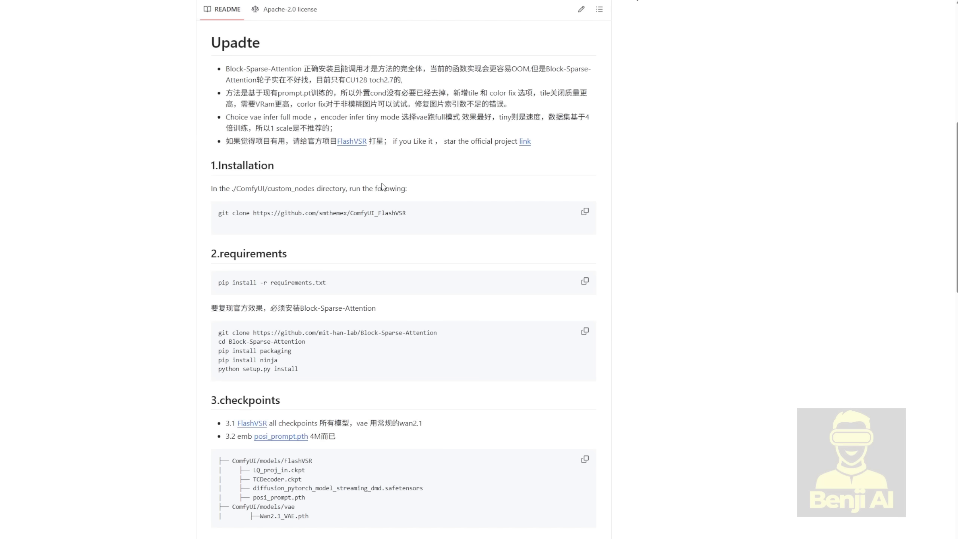
{"action": "scroll", "coordinate": [404, 226], "scroll_direction": "down", "scroll_amount": 3}
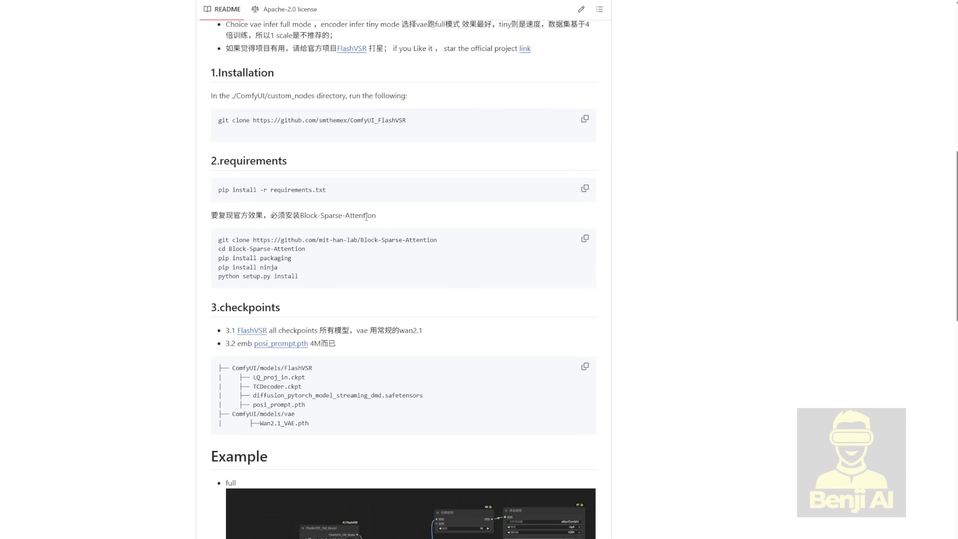
{"action": "left_click_drag", "start_coordinate": [345, 269], "coordinate": [225, 258]}
{"action": "left_click_drag", "start_coordinate": [307, 280], "coordinate": [209, 235]}
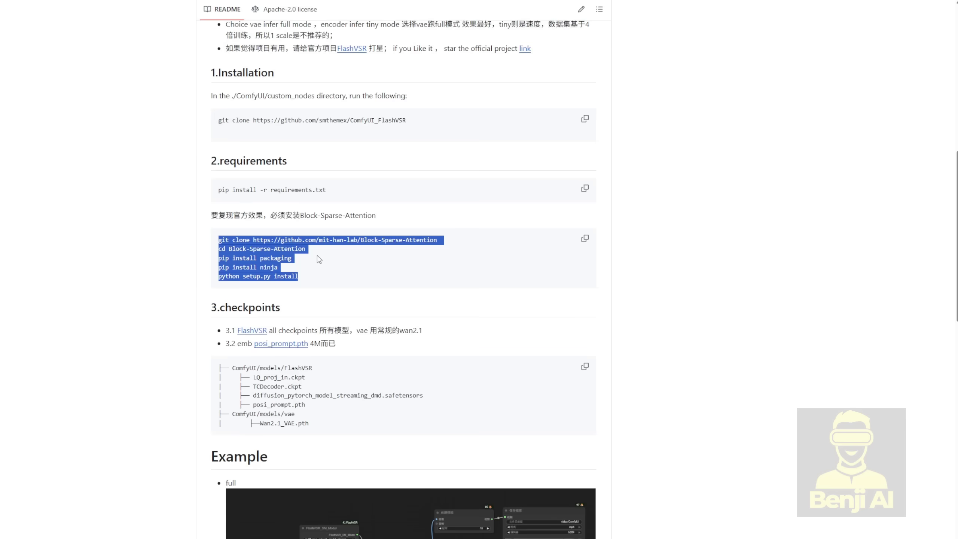
Review the Example workflow images and select the word 'full' under Example.
{"action": "scroll", "coordinate": [319, 259], "scroll_direction": "down", "scroll_amount": 10}
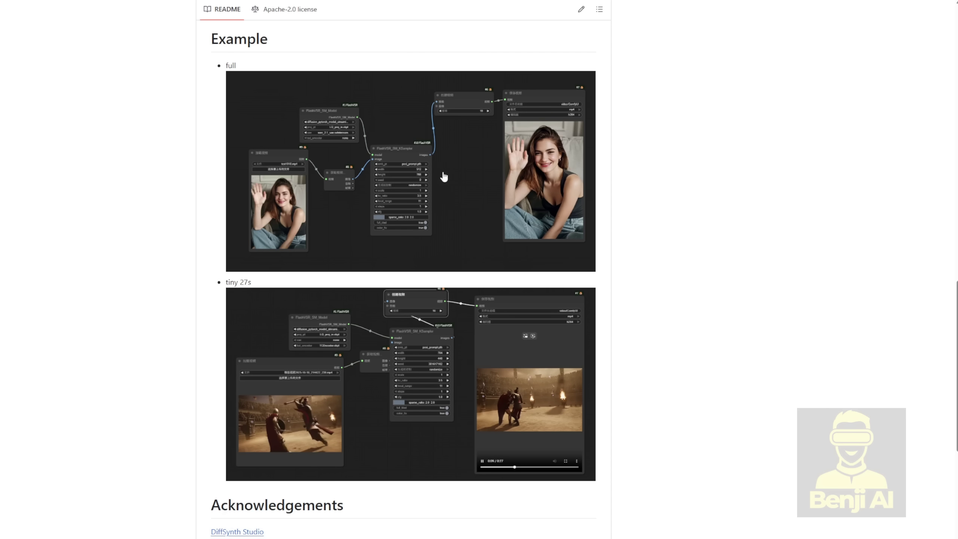
{"action": "scroll", "coordinate": [443, 175], "scroll_direction": "up", "scroll_amount": 3}
{"action": "scroll", "coordinate": [435, 277], "scroll_direction": "down", "scroll_amount": 3}
{"action": "scroll", "coordinate": [489, 120], "scroll_direction": "up", "scroll_amount": 2}
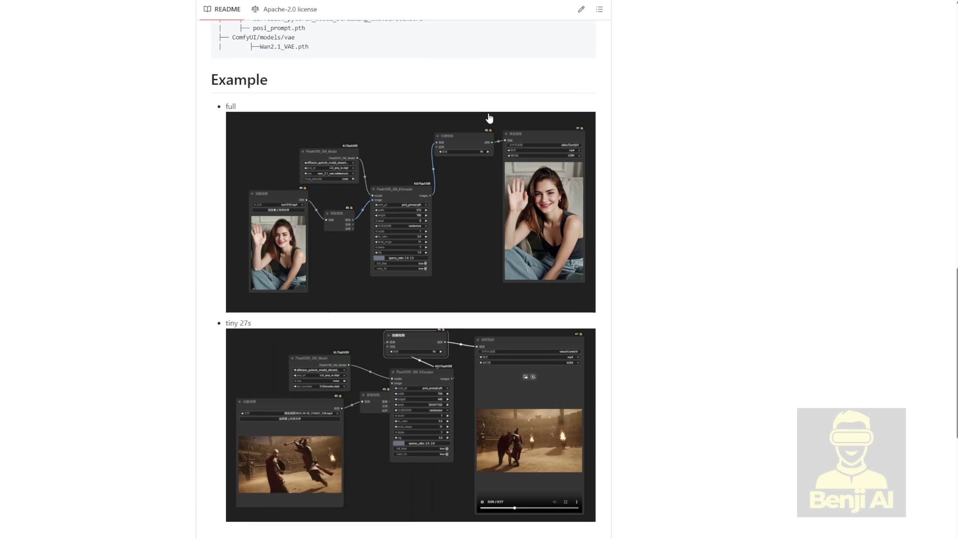
{"action": "double_click", "coordinate": [231, 158]}
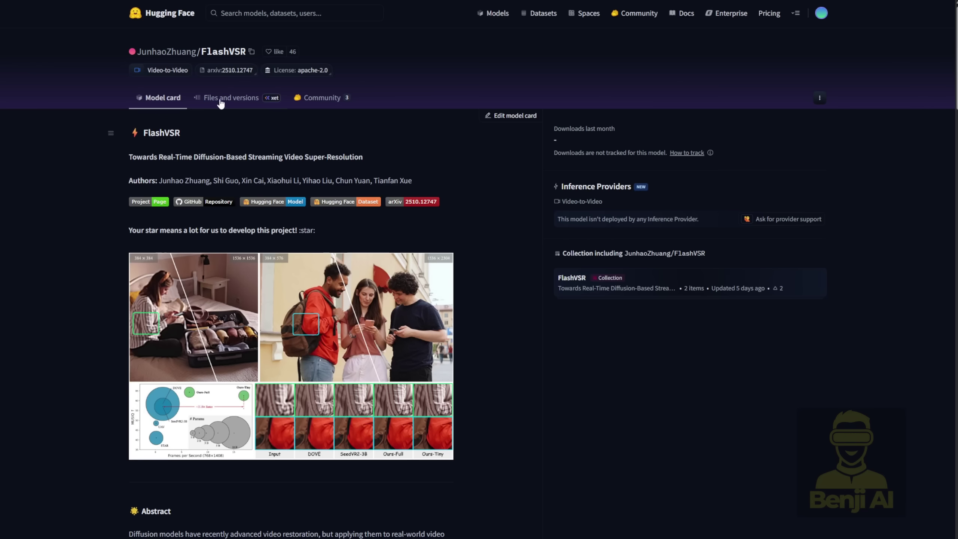
List the model files and highlight the 5.68 GB streaming_dmd safetensors and 576 MB LQ_proj_in.ckpt sizes.
{"action": "left_click", "coordinate": [227, 99]}
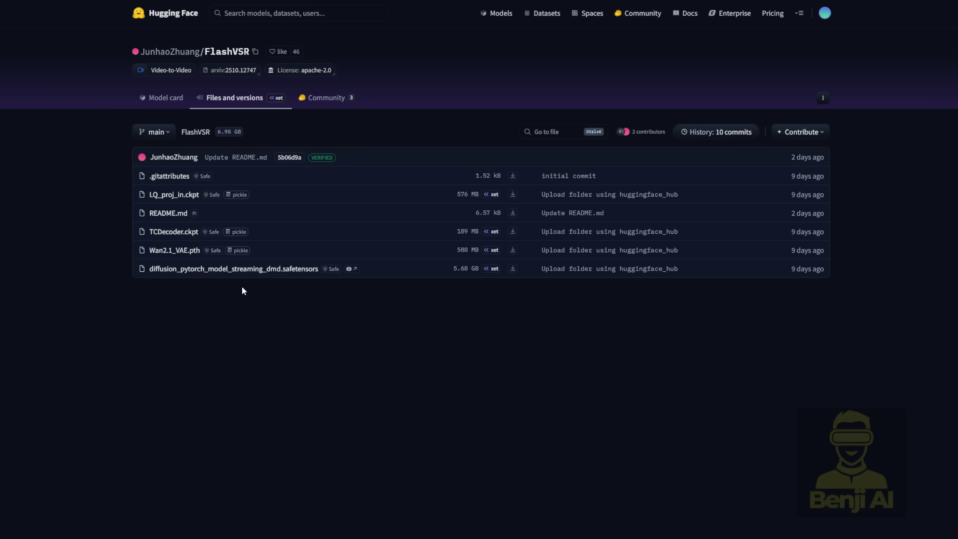
{"action": "left_click_drag", "start_coordinate": [239, 283], "coordinate": [427, 231]}
{"action": "left_click_drag", "start_coordinate": [454, 191], "coordinate": [486, 191]}
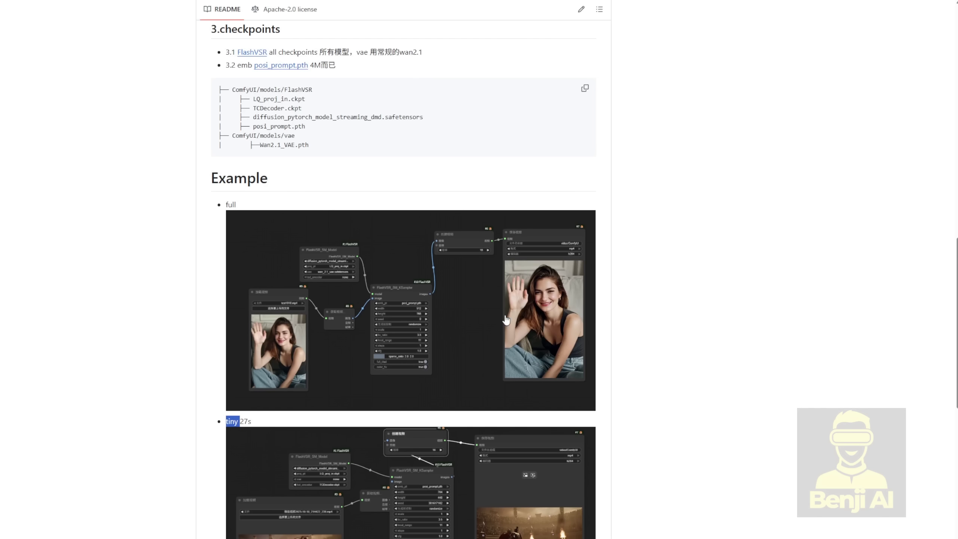
Highlight the Block-Sparse-Attention requirement in the README, checking it against the WanVideoWrapper repo.
{"action": "scroll", "coordinate": [301, 170], "scroll_direction": "up", "scroll_amount": 2}
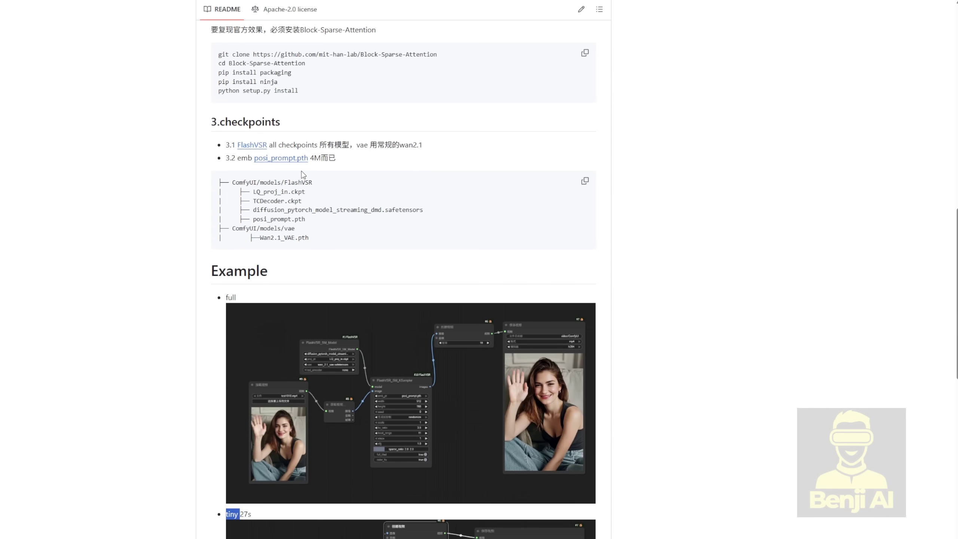
{"action": "scroll", "coordinate": [301, 171], "scroll_direction": "up", "scroll_amount": 6}
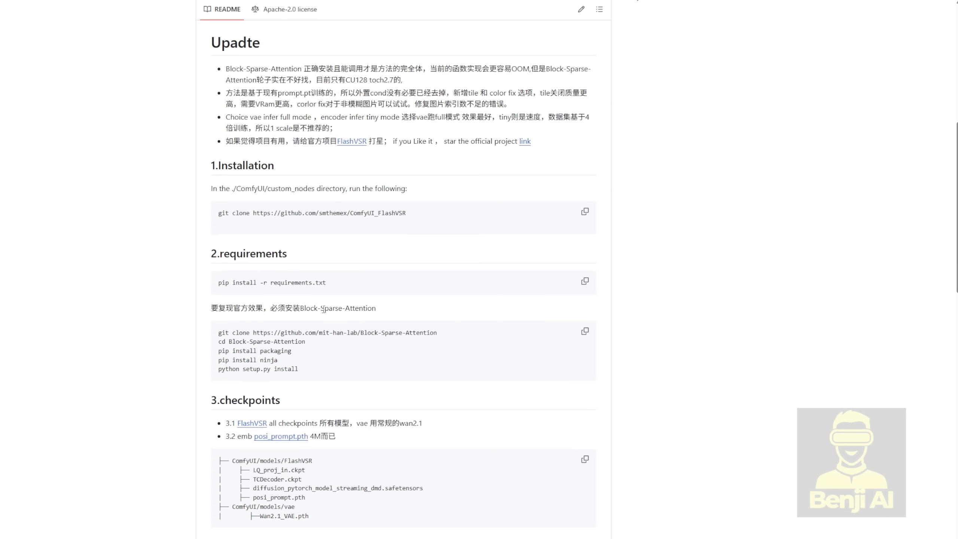
{"action": "scroll", "coordinate": [362, 308], "scroll_direction": "down", "scroll_amount": 3}
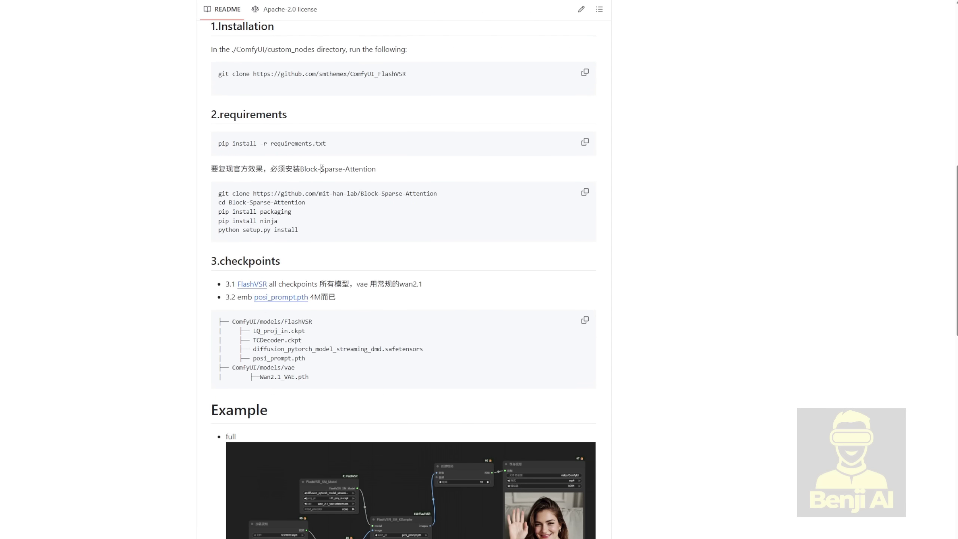
{"action": "left_click_drag", "start_coordinate": [320, 169], "coordinate": [414, 175]}
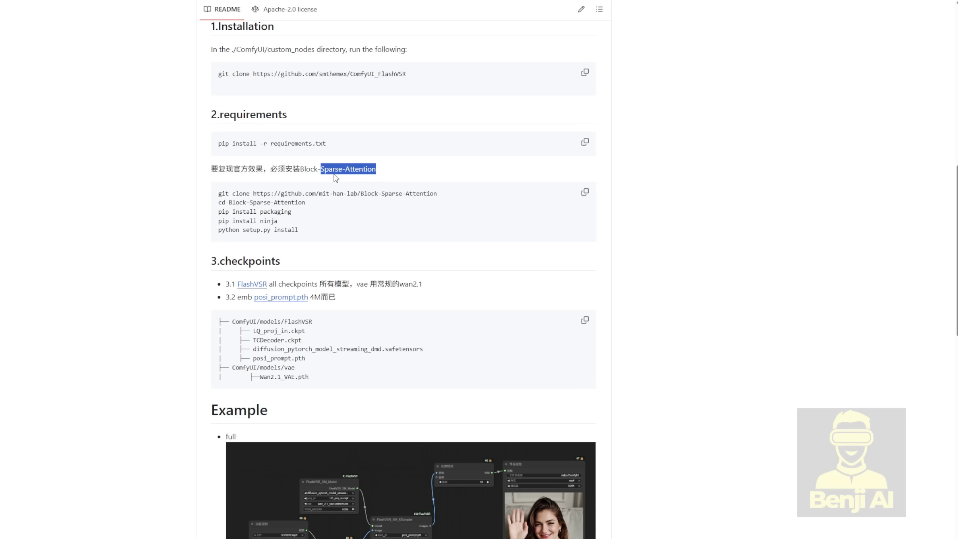
{"action": "left_click", "coordinate": [400, 182]}
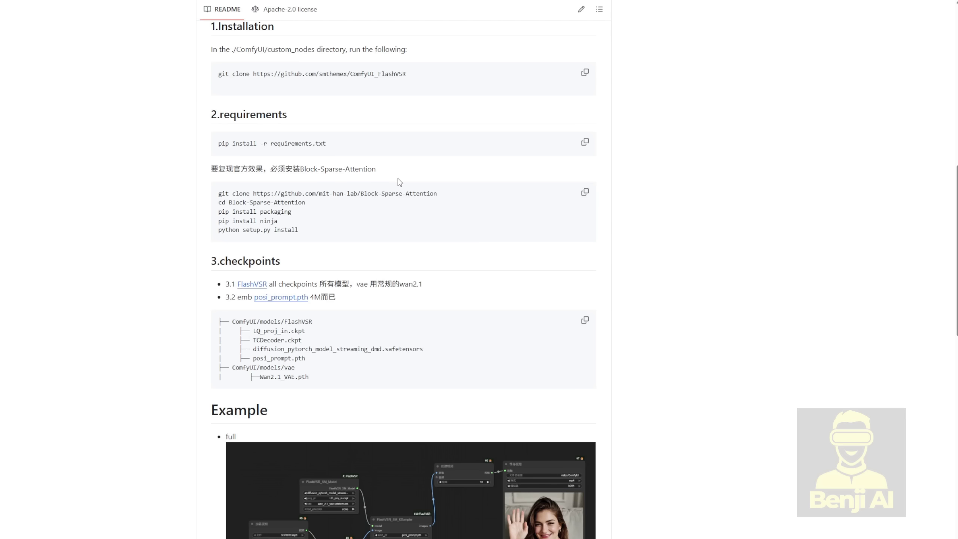
{"action": "left_click_drag", "start_coordinate": [396, 180], "coordinate": [341, 185]}
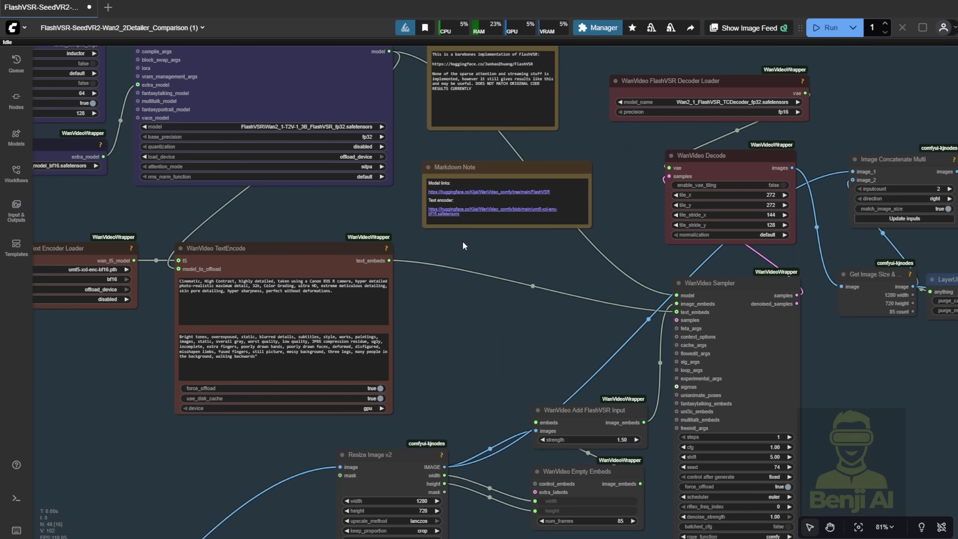
Highlight the sparse attention remark in the Note: WIP node, then pan to the WanVideo Model Loader.
{"action": "scroll", "coordinate": [473, 245], "scroll_direction": "up", "scroll_amount": 3}
{"action": "left_click_drag", "start_coordinate": [504, 252], "coordinate": [525, 437]}
{"action": "scroll", "coordinate": [648, 160], "scroll_direction": "up", "scroll_amount": 4}
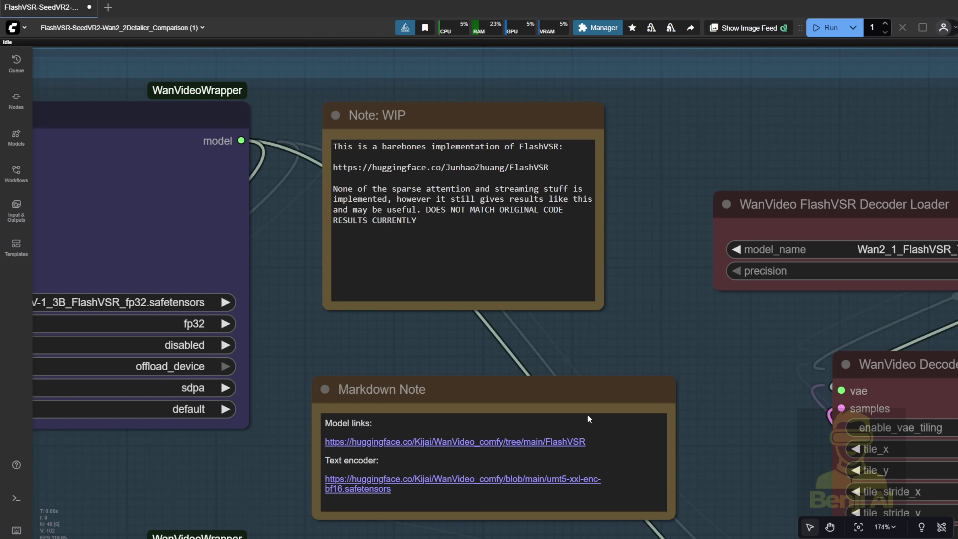
{"action": "left_click", "coordinate": [407, 193]}
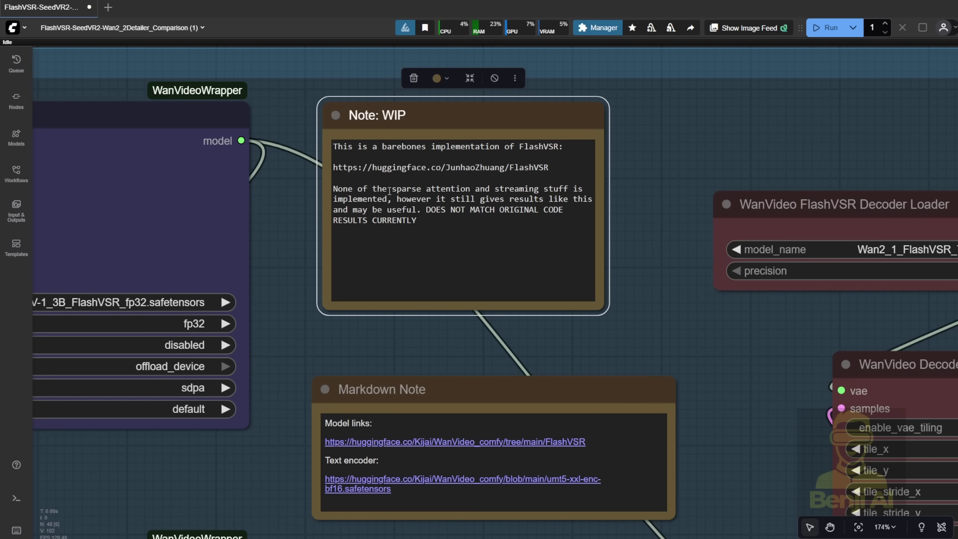
{"action": "left_click_drag", "start_coordinate": [402, 191], "coordinate": [469, 191]}
{"action": "scroll", "coordinate": [433, 320], "scroll_direction": "down", "scroll_amount": 3}
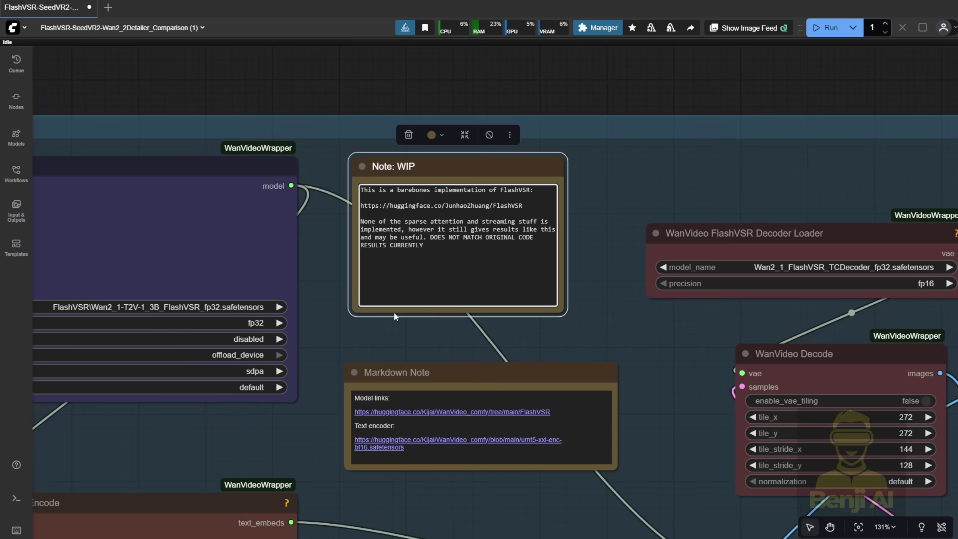
{"action": "left_click_drag", "start_coordinate": [365, 339], "coordinate": [661, 275]}
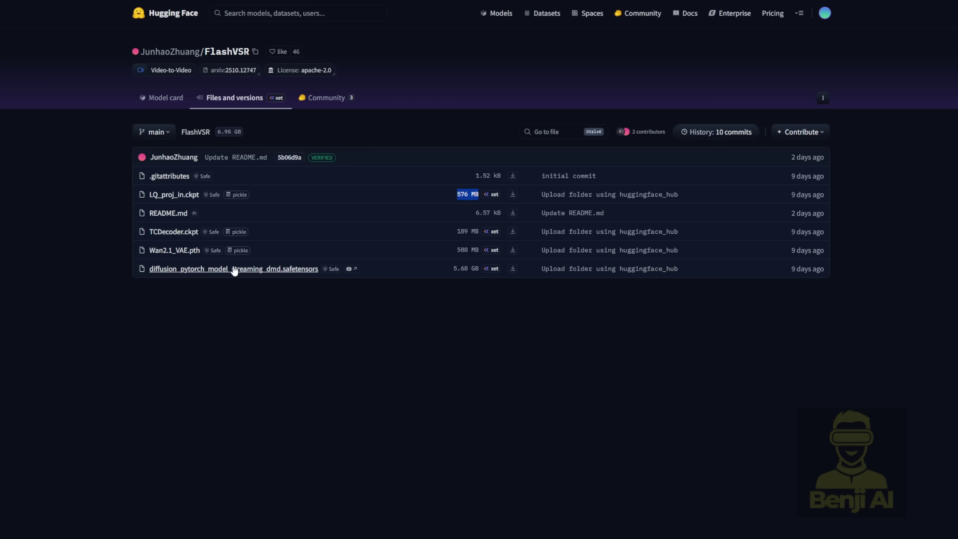
Clear the highlighted 576 MB size on the Hugging Face files page.
{"action": "left_click", "coordinate": [300, 303]}
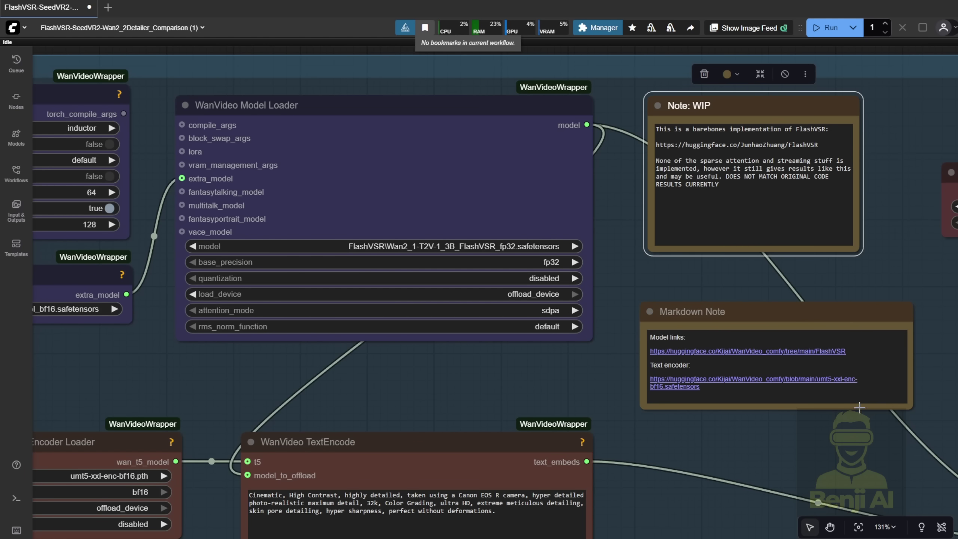
{"action": "scroll", "coordinate": [597, 385], "scroll_direction": "down", "scroll_amount": 4}
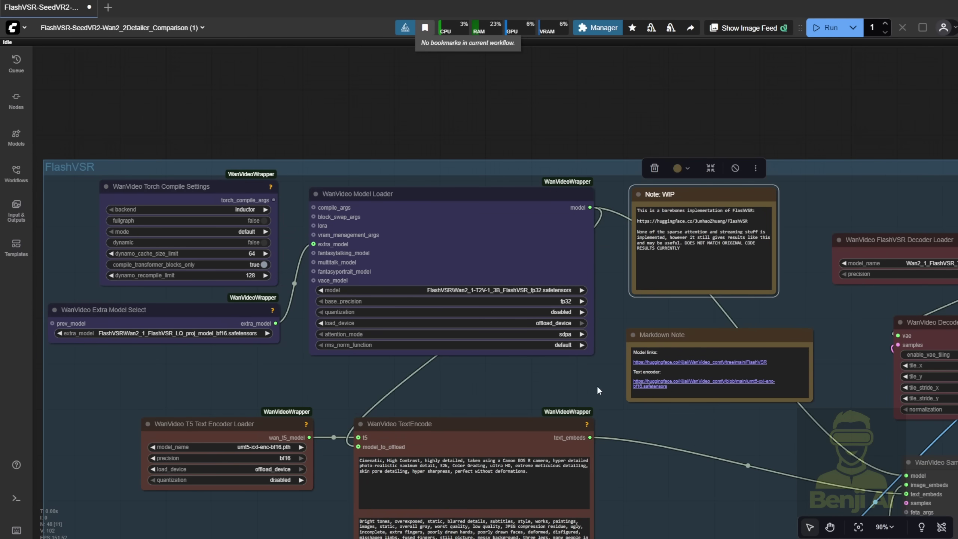
{"action": "scroll", "coordinate": [597, 383], "scroll_direction": "up", "scroll_amount": 5}
{"action": "left_click", "coordinate": [559, 334]}
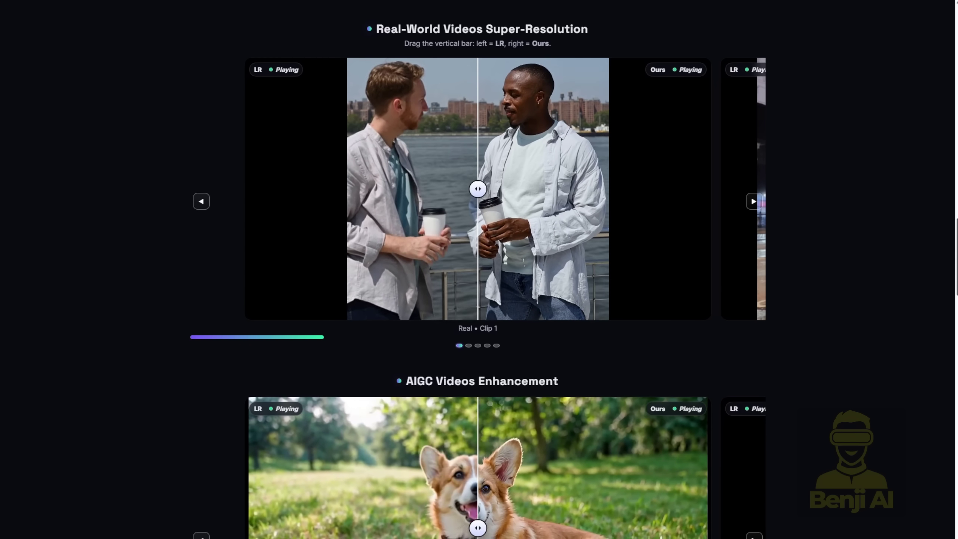
{"action": "scroll", "coordinate": [486, 295], "scroll_direction": "up", "scroll_amount": 3}
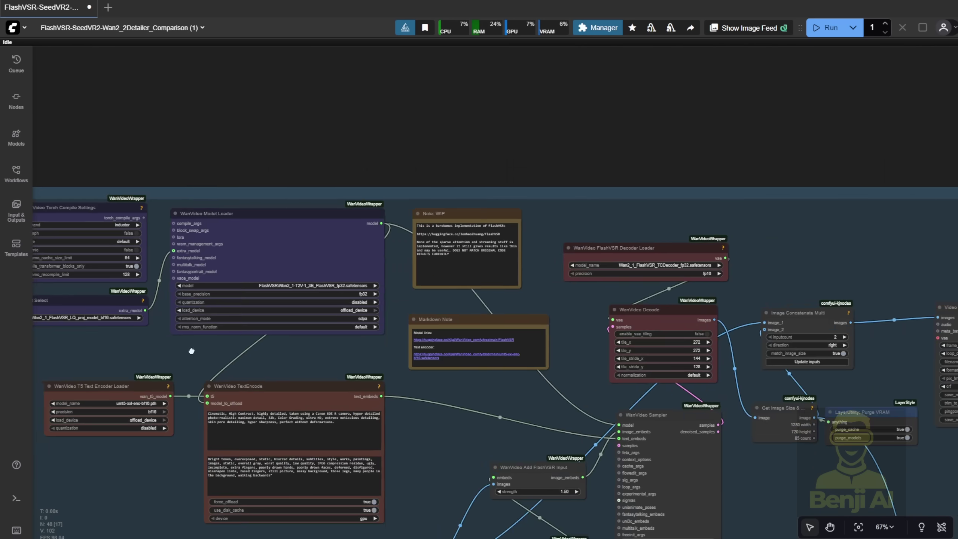
Pan to the SeedVR2 group and move the Load Diffusion Model node out of its group.
{"action": "scroll", "coordinate": [277, 335], "scroll_direction": "up", "scroll_amount": 3}
{"action": "scroll", "coordinate": [276, 334], "scroll_direction": "down", "scroll_amount": 8}
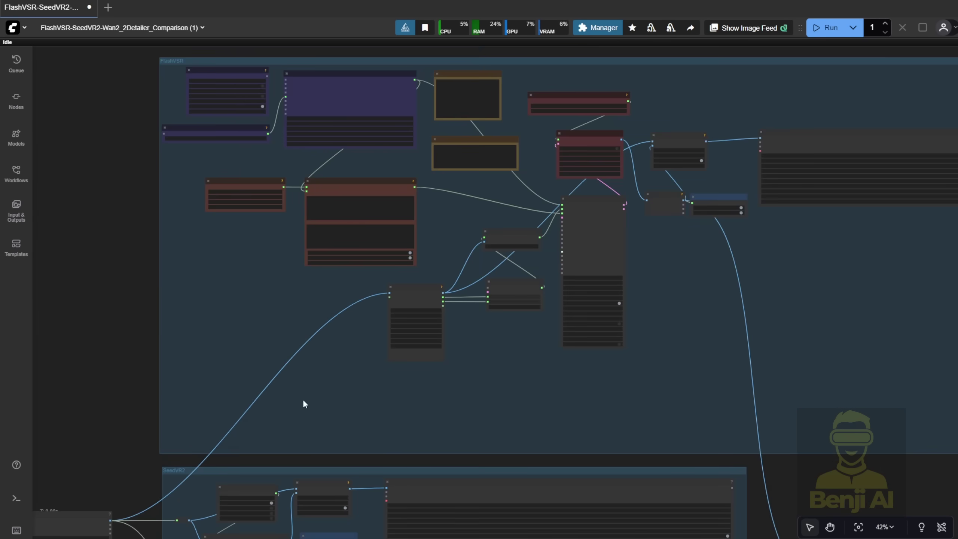
{"action": "scroll", "coordinate": [159, 168], "scroll_direction": "up", "scroll_amount": 5}
{"action": "left_click_drag", "start_coordinate": [113, 105], "coordinate": [210, 190]}
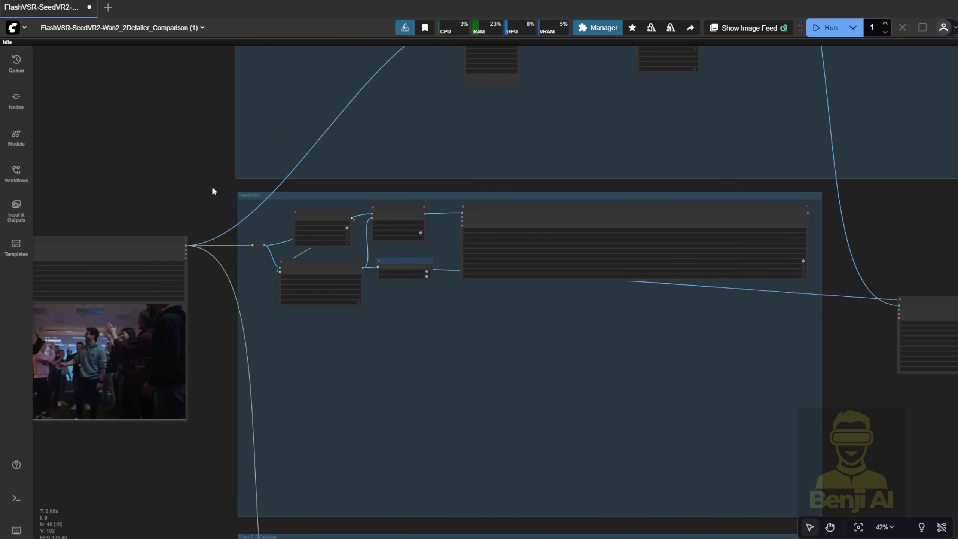
{"action": "scroll", "coordinate": [247, 190], "scroll_direction": "up", "scroll_amount": 9}
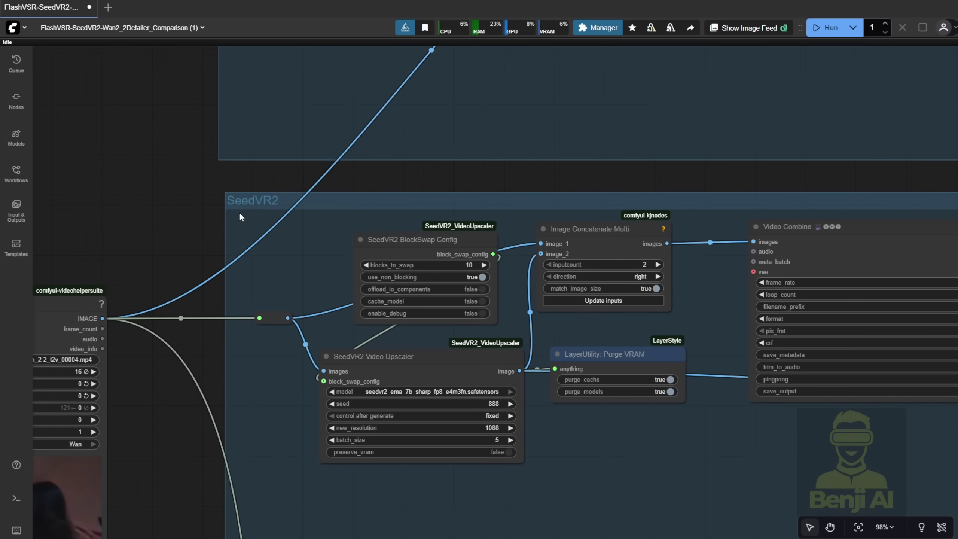
{"action": "scroll", "coordinate": [304, 49], "scroll_direction": "down", "scroll_amount": 12}
{"action": "scroll", "coordinate": [311, 102], "scroll_direction": "up", "scroll_amount": 13}
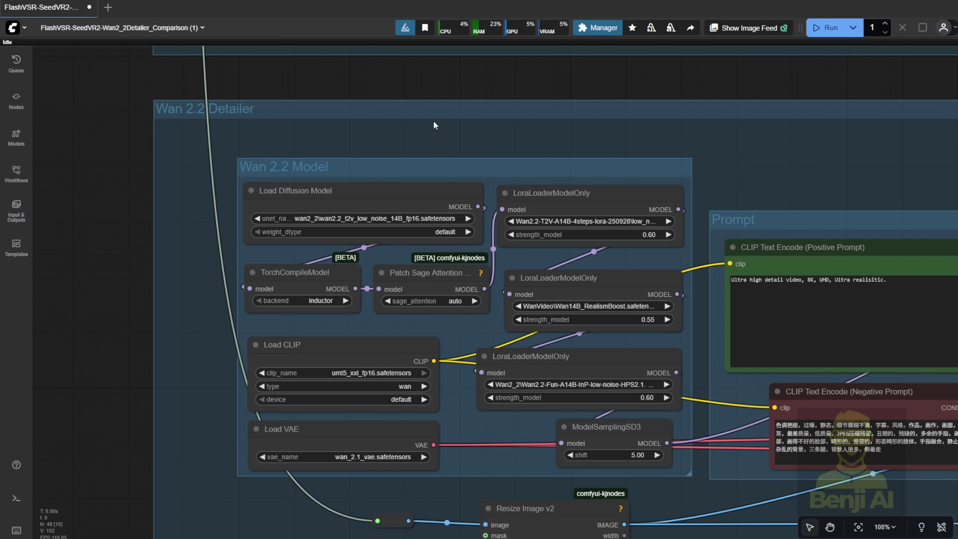
{"action": "left_click_drag", "start_coordinate": [373, 210], "coordinate": [392, 199]}
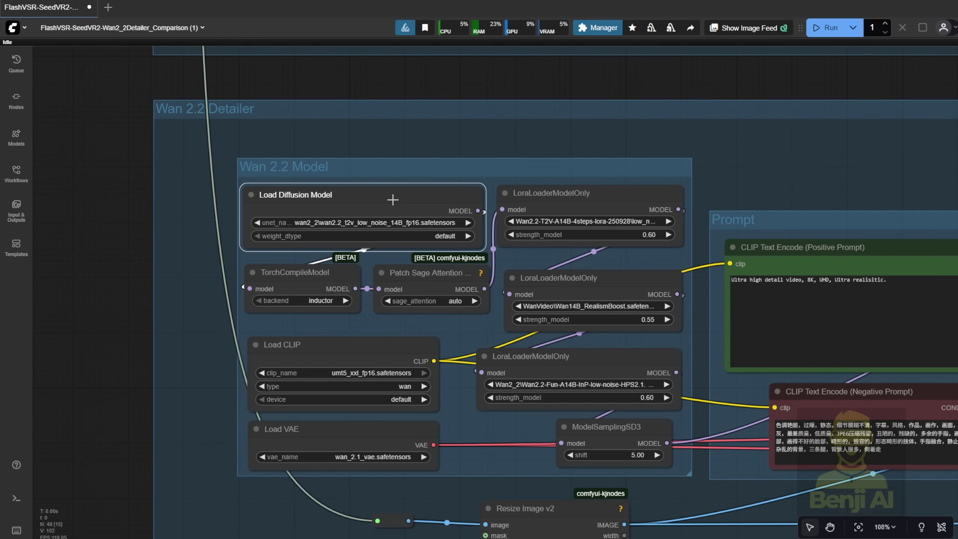
Nudge the Resize Image v2 node (1280×720, lanczos) slightly lower, then survey the Prompt and Sampling groups.
{"action": "scroll", "coordinate": [566, 302], "scroll_direction": "down", "scroll_amount": 8}
{"action": "left_click", "coordinate": [510, 217]}
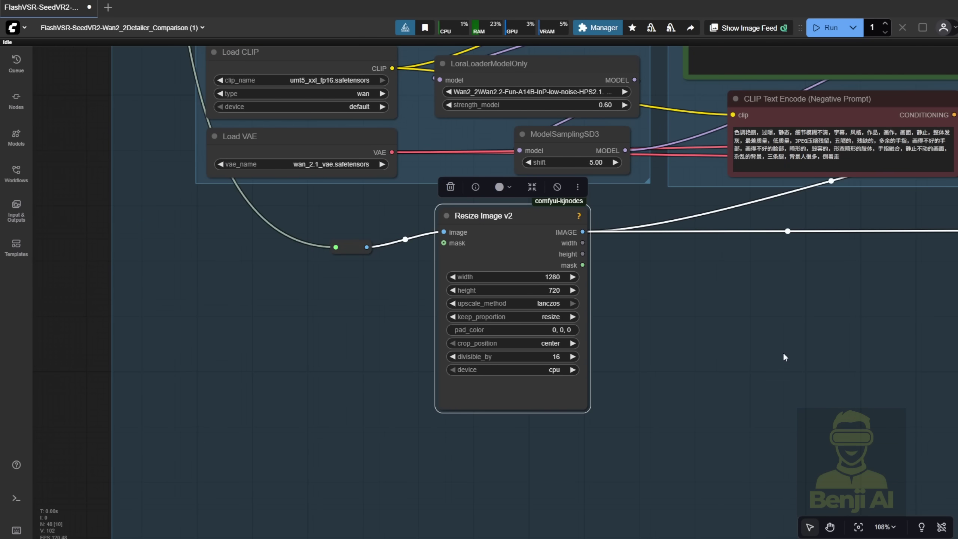
{"action": "scroll", "coordinate": [782, 352], "scroll_direction": "up", "scroll_amount": 3}
{"action": "left_click_drag", "start_coordinate": [477, 331], "coordinate": [481, 344]}
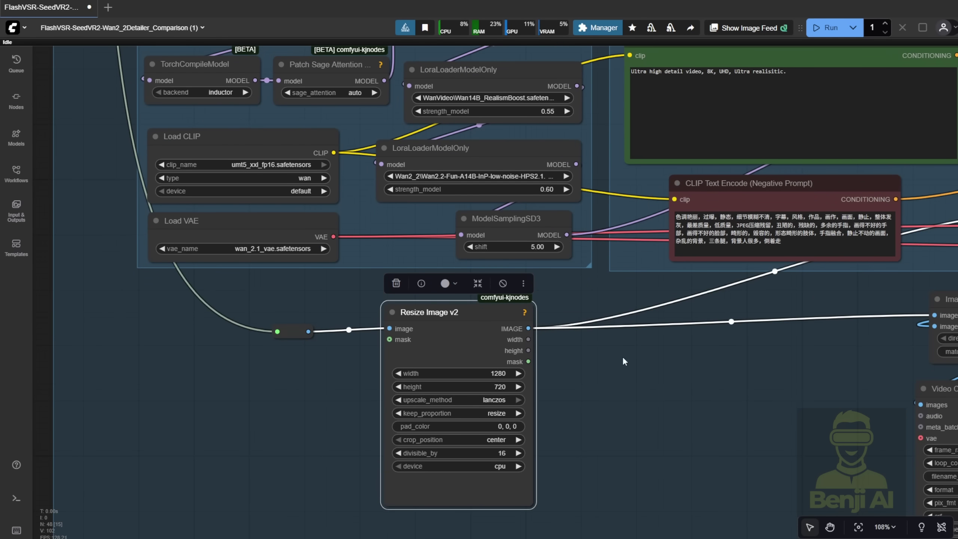
{"action": "left_click_drag", "start_coordinate": [688, 371], "coordinate": [232, 356]}
{"action": "scroll", "coordinate": [232, 356], "scroll_direction": "down", "scroll_amount": 4}
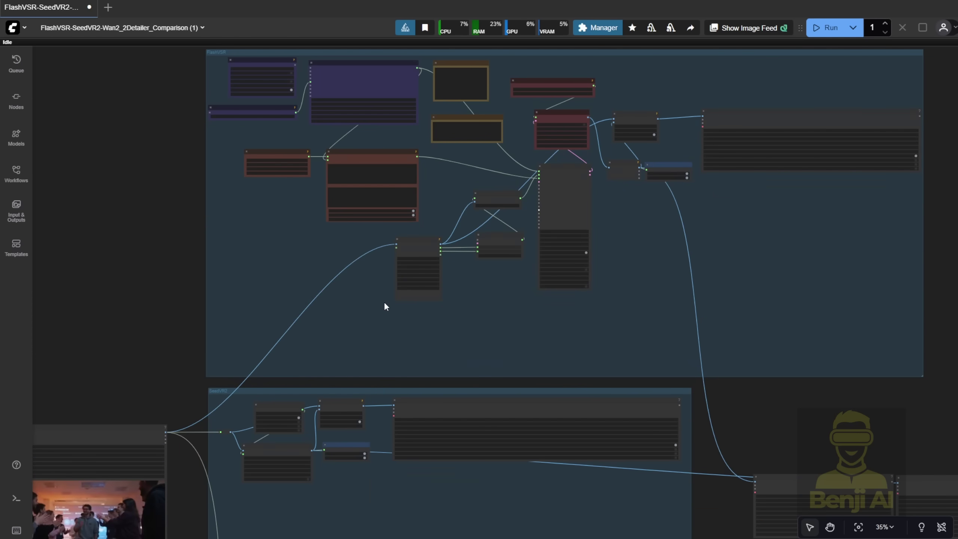
{"action": "scroll", "coordinate": [384, 301], "scroll_direction": "up", "scroll_amount": 5}
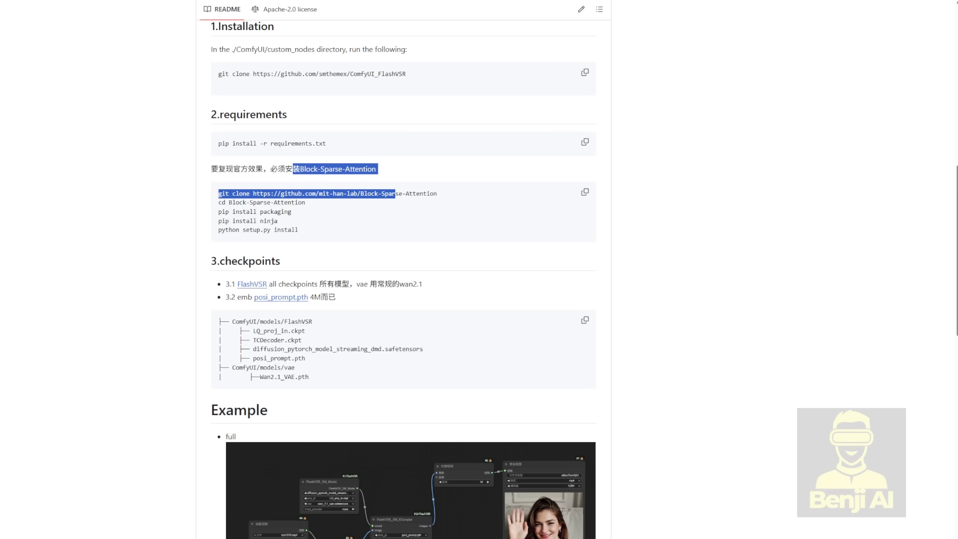
{"action": "left_click", "coordinate": [486, 265]}
{"action": "scroll", "coordinate": [453, 250], "scroll_direction": "up", "scroll_amount": 8}
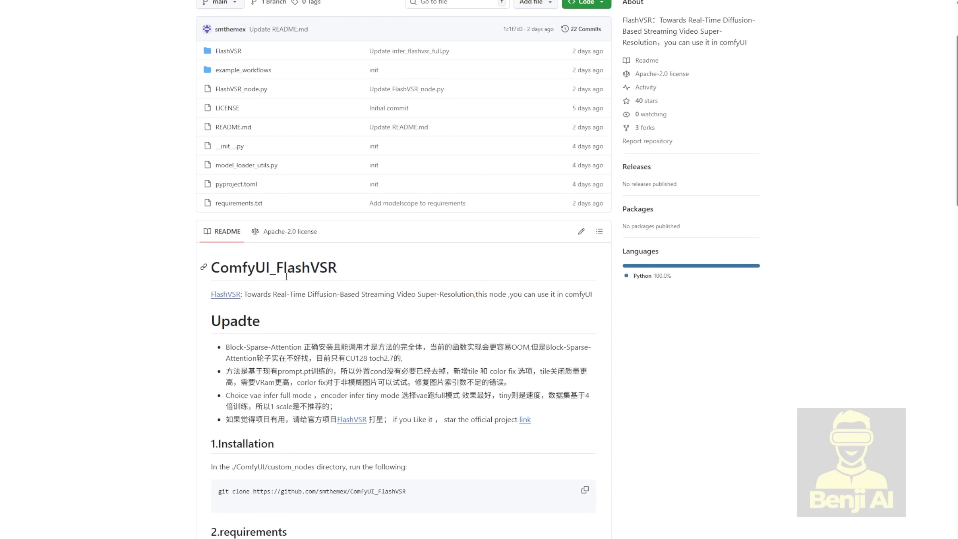
{"action": "scroll", "coordinate": [307, 277], "scroll_direction": "up", "scroll_amount": 1}
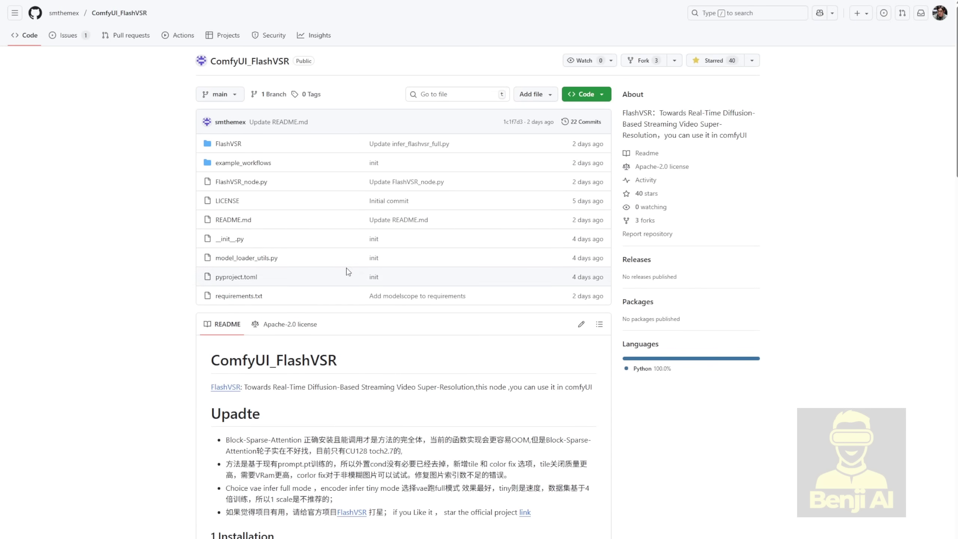
{"action": "scroll", "coordinate": [359, 267], "scroll_direction": "down", "scroll_amount": 1}
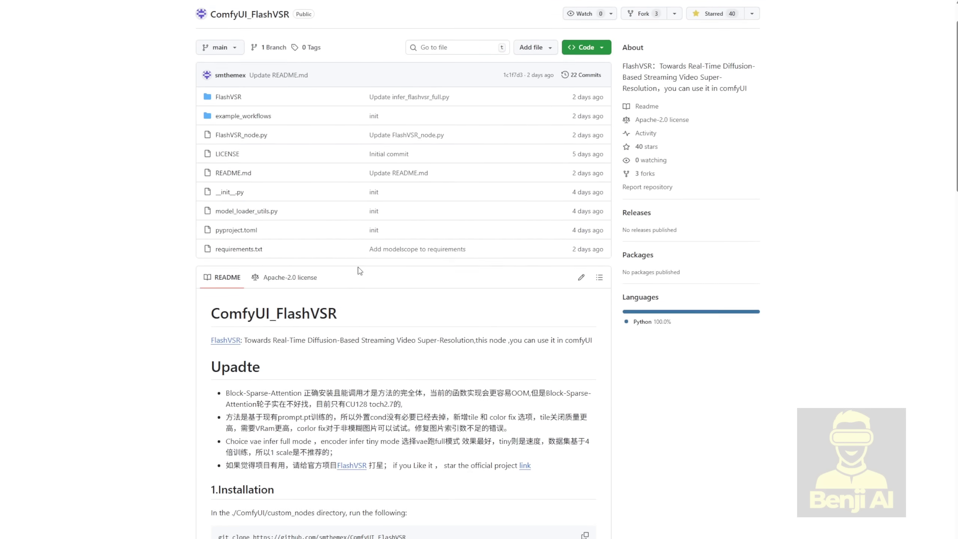
{"action": "scroll", "coordinate": [358, 265], "scroll_direction": "down", "scroll_amount": 3}
{"action": "scroll", "coordinate": [358, 273], "scroll_direction": "down", "scroll_amount": 4}
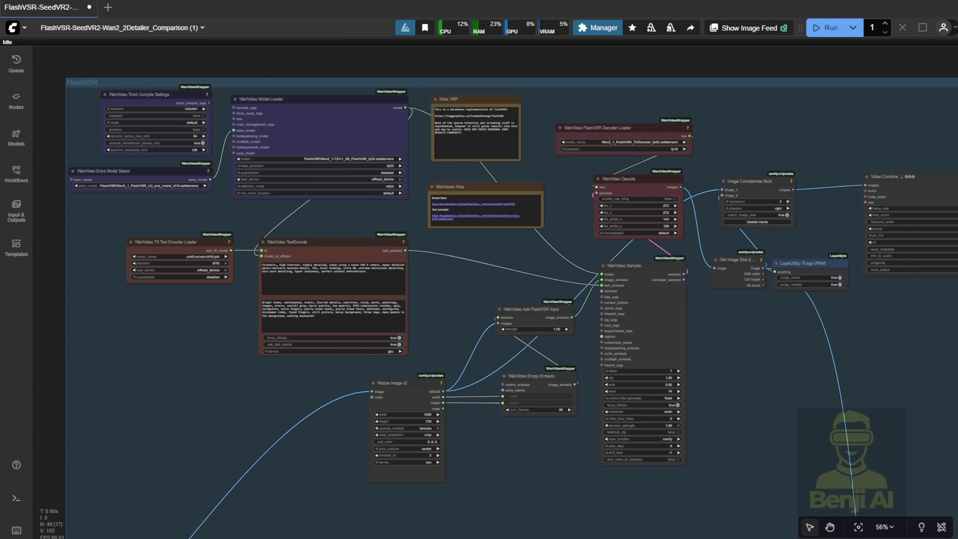
{"action": "scroll", "coordinate": [295, 409], "scroll_direction": "down", "scroll_amount": 5}
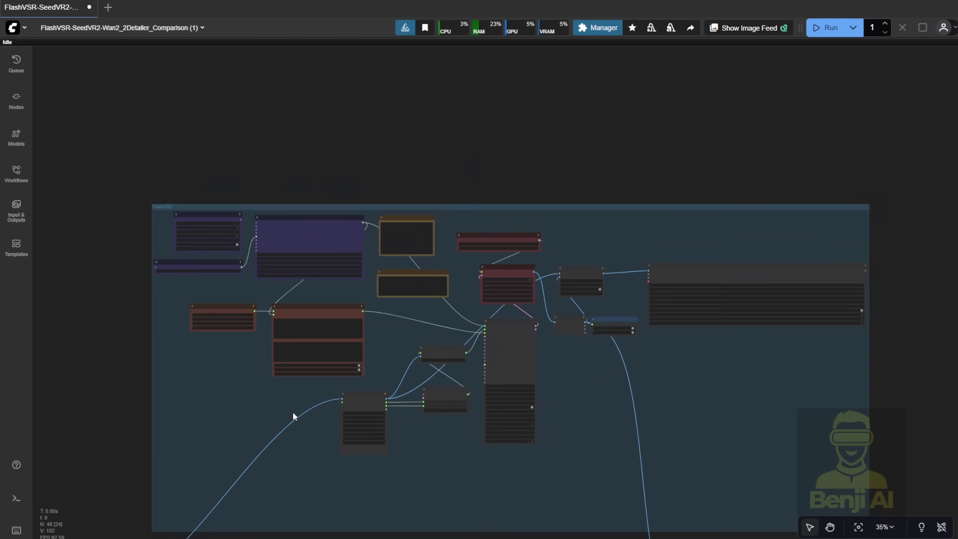
{"action": "left_click_drag", "start_coordinate": [292, 412], "coordinate": [313, 188]}
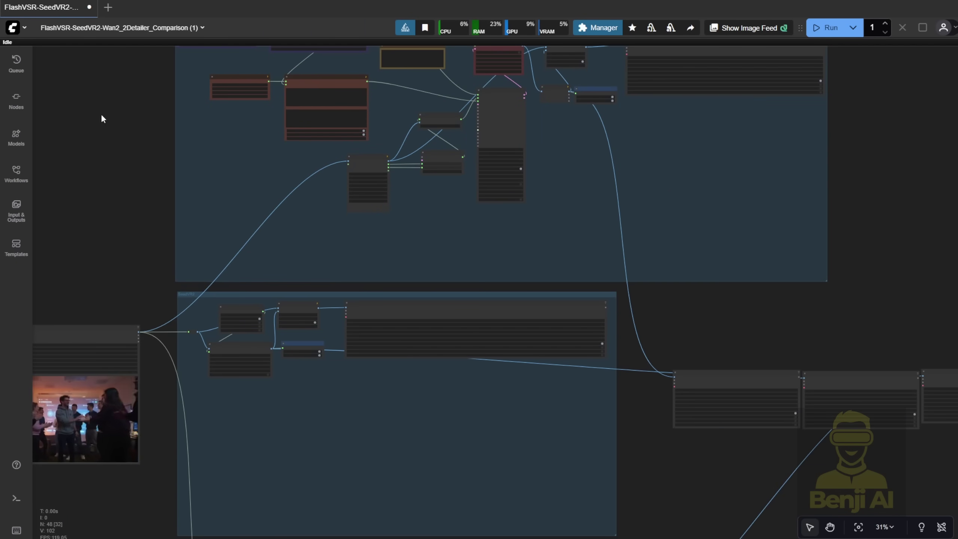
{"action": "left_click_drag", "start_coordinate": [100, 114], "coordinate": [120, 397]}
{"action": "scroll", "coordinate": [149, 356], "scroll_direction": "up", "scroll_amount": 5}
{"action": "scroll", "coordinate": [211, 259], "scroll_direction": "up", "scroll_amount": 7}
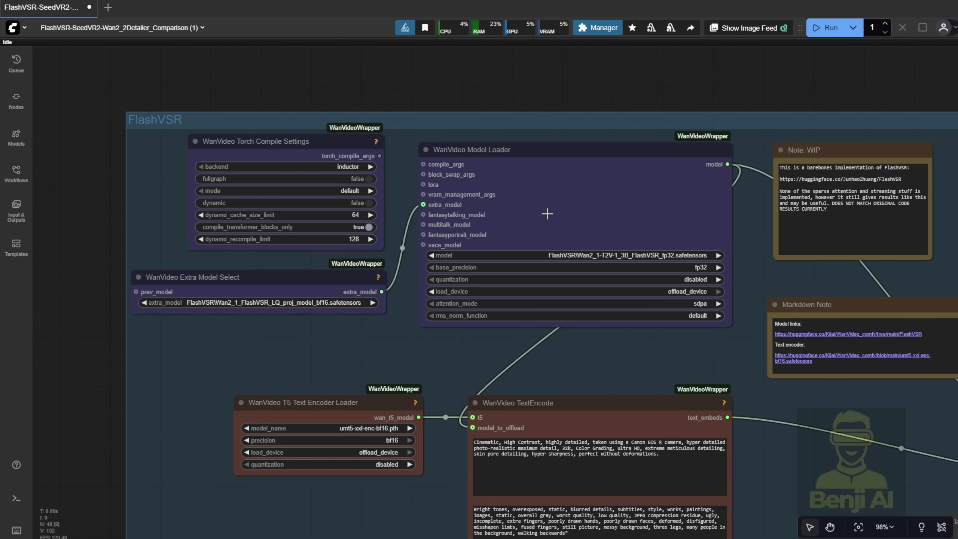
{"action": "scroll", "coordinate": [553, 249], "scroll_direction": "up", "scroll_amount": 4}
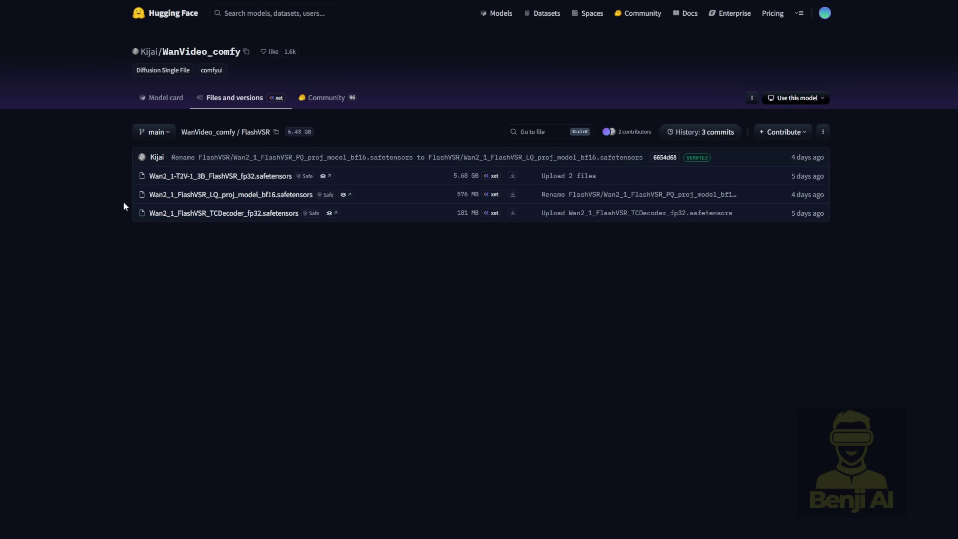
{"action": "left_click_drag", "start_coordinate": [149, 195], "coordinate": [200, 195]}
{"action": "left_click", "coordinate": [88, 244]}
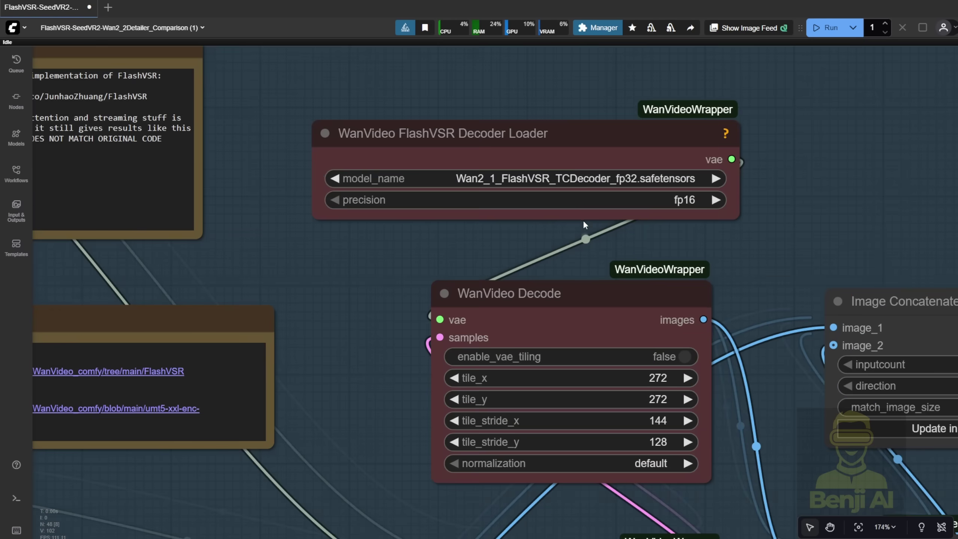
{"action": "left_click", "coordinate": [536, 297]}
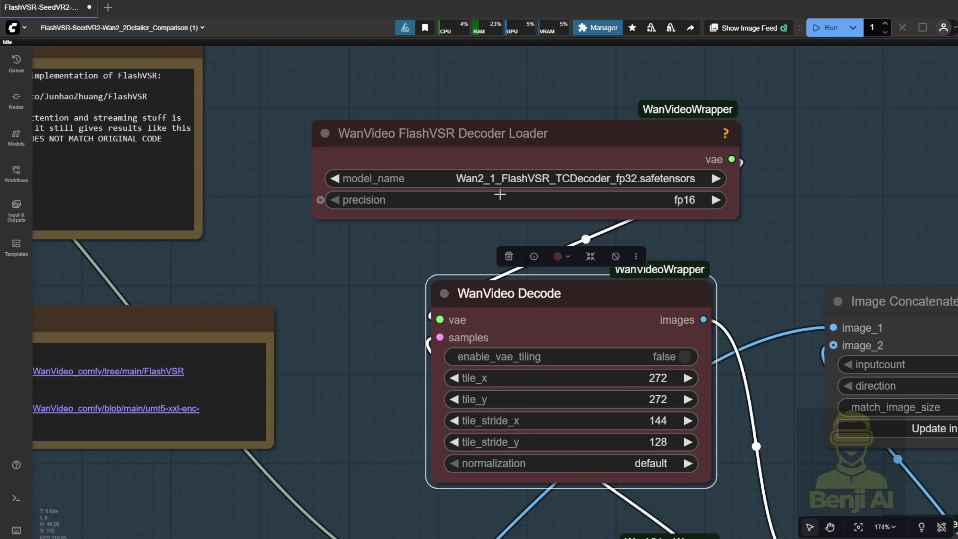
{"action": "left_click", "coordinate": [361, 139]}
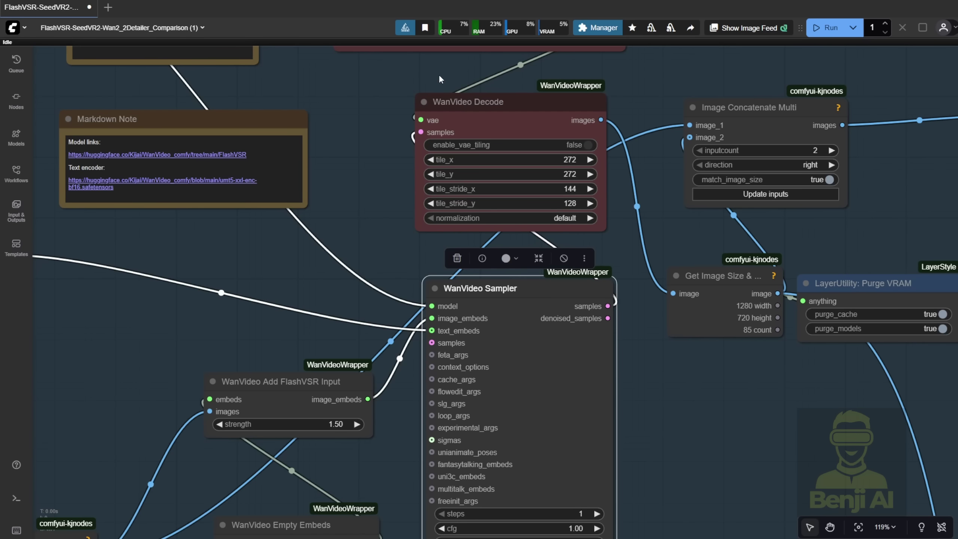
{"action": "left_click_drag", "start_coordinate": [439, 78], "coordinate": [405, 125]}
{"action": "left_click", "coordinate": [445, 157]}
{"action": "scroll", "coordinate": [665, 130], "scroll_direction": "up", "scroll_amount": 2}
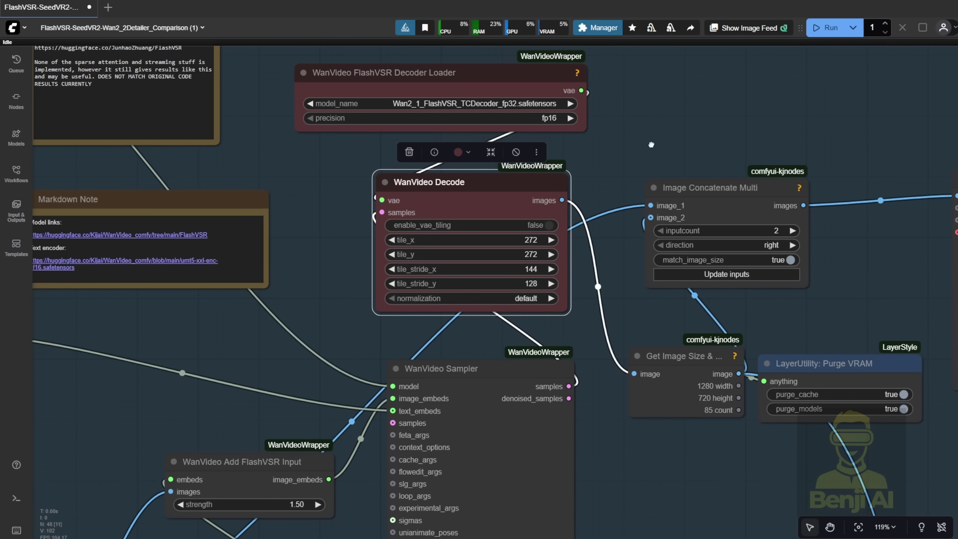
{"action": "left_click", "coordinate": [573, 64]}
{"action": "scroll", "coordinate": [642, 117], "scroll_direction": "up", "scroll_amount": 4}
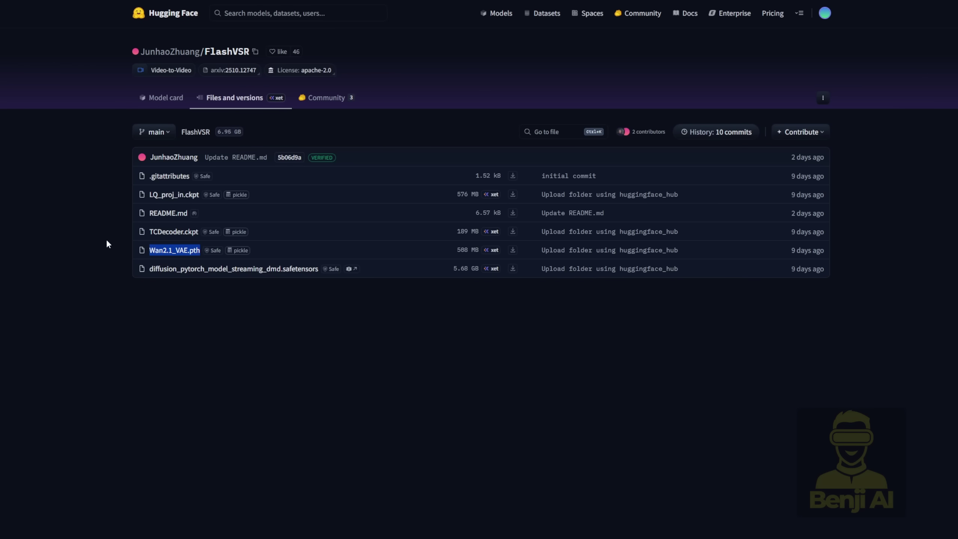
{"action": "left_click", "coordinate": [146, 232]}
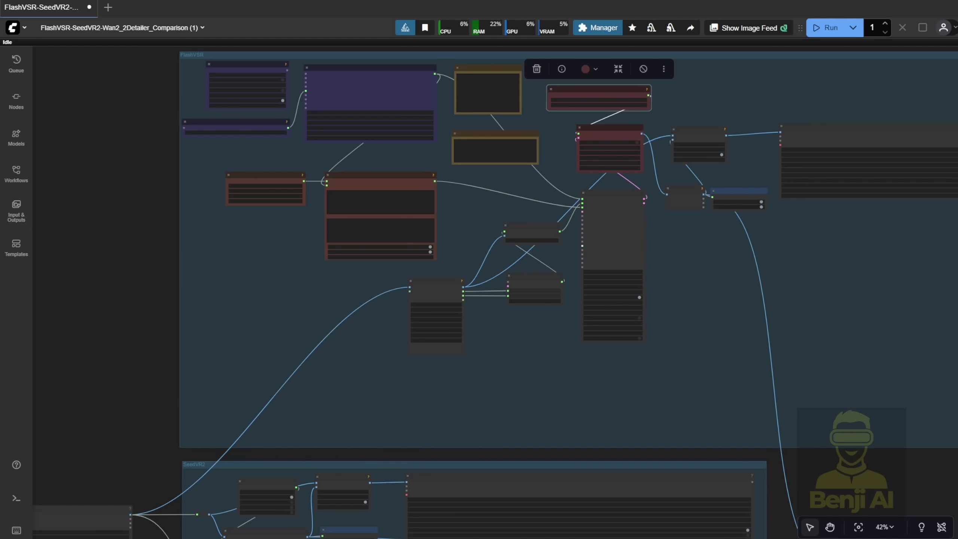
{"action": "scroll", "coordinate": [521, 226], "scroll_direction": "down", "scroll_amount": 3}
{"action": "left_click_drag", "start_coordinate": [520, 362], "coordinate": [699, 400]}
{"action": "scroll", "coordinate": [523, 110], "scroll_direction": "up", "scroll_amount": 2}
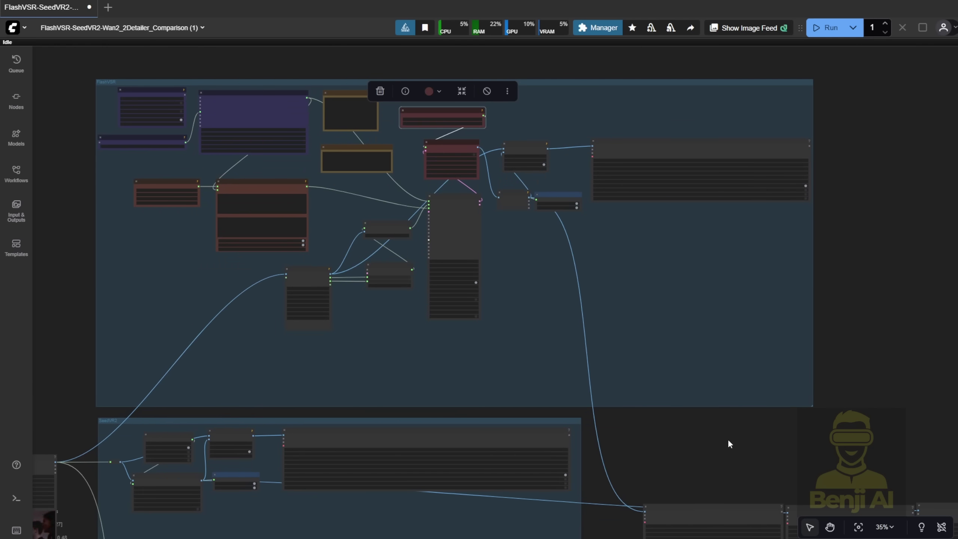
{"action": "left_click_drag", "start_coordinate": [723, 442], "coordinate": [622, 152]}
{"action": "left_click_drag", "start_coordinate": [597, 362], "coordinate": [623, 101]}
{"action": "left_click_drag", "start_coordinate": [625, 289], "coordinate": [587, 442]}
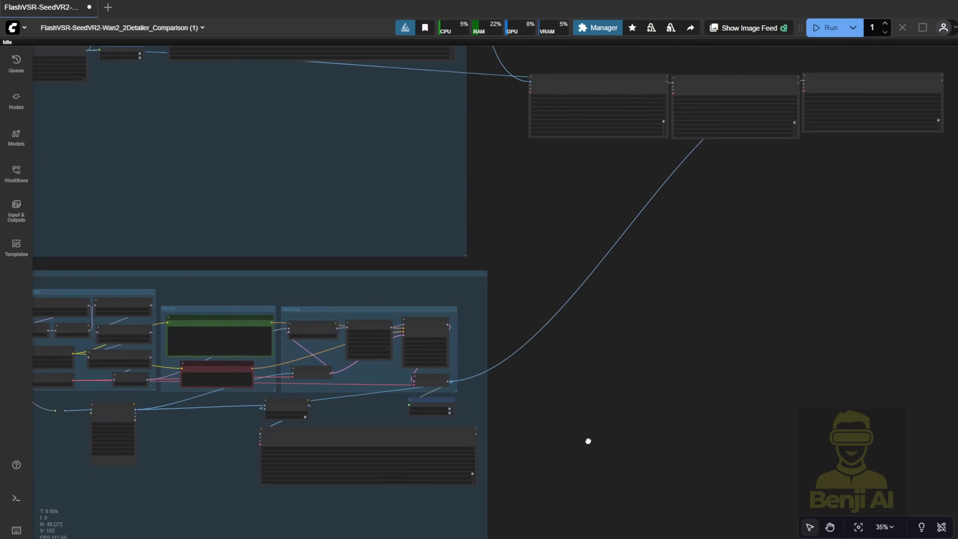
{"action": "scroll", "coordinate": [624, 179], "scroll_direction": "up", "scroll_amount": 3}
{"action": "scroll", "coordinate": [624, 180], "scroll_direction": "up", "scroll_amount": 15}
{"action": "left_click", "coordinate": [528, 216]}
{"action": "left_click_drag", "start_coordinate": [528, 216], "coordinate": [474, 208]}
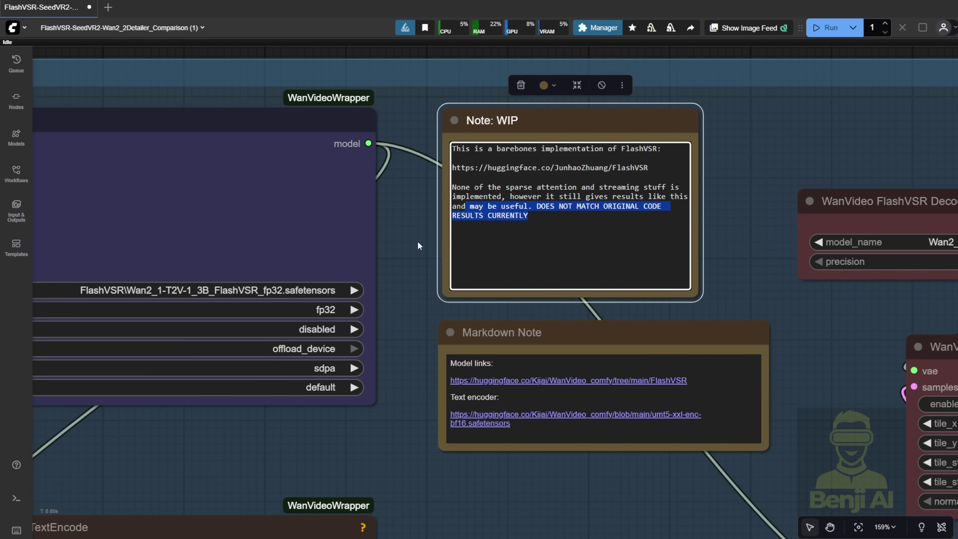
{"action": "left_click", "coordinate": [421, 257]}
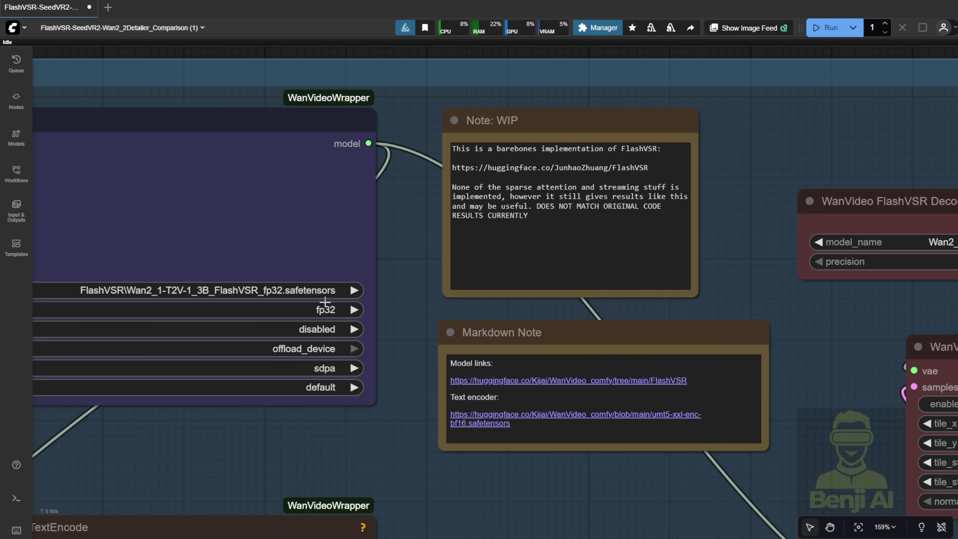
{"action": "scroll", "coordinate": [384, 397], "scroll_direction": "down", "scroll_amount": 3}
{"action": "left_click_drag", "start_coordinate": [384, 397], "coordinate": [385, 161]}
{"action": "scroll", "coordinate": [387, 287], "scroll_direction": "up", "scroll_amount": 2}
{"action": "left_click_drag", "start_coordinate": [388, 290], "coordinate": [209, 141]}
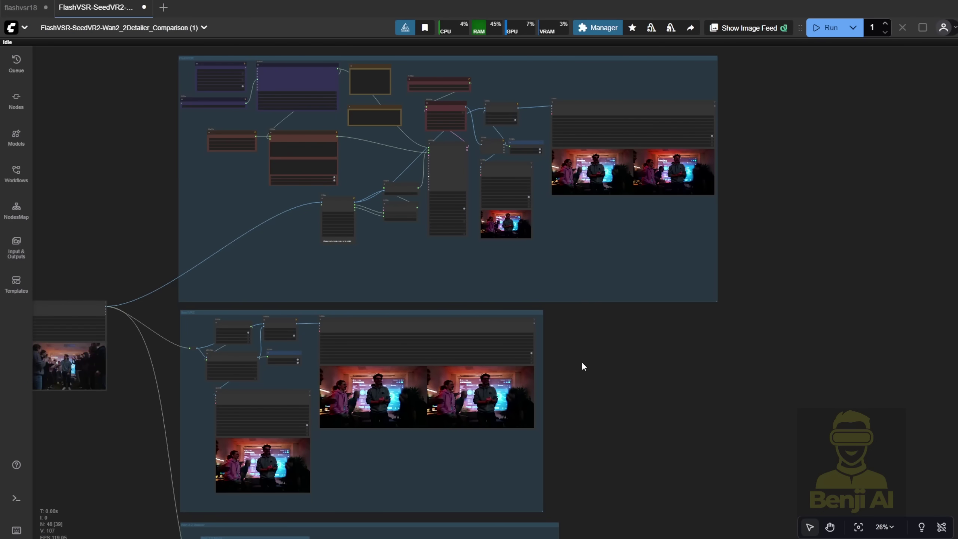
{"action": "scroll", "coordinate": [642, 222], "scroll_direction": "up", "scroll_amount": 4}
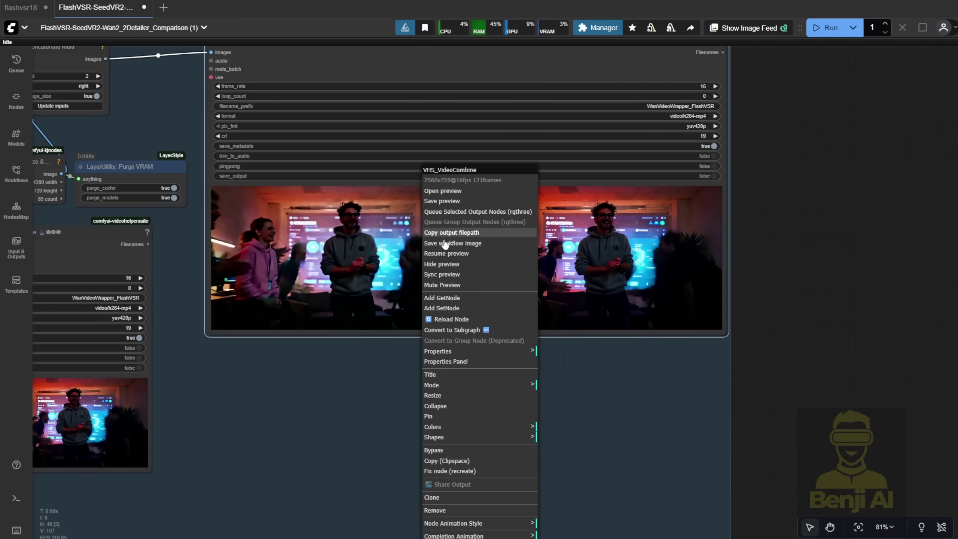
{"action": "left_click", "coordinate": [445, 265]}
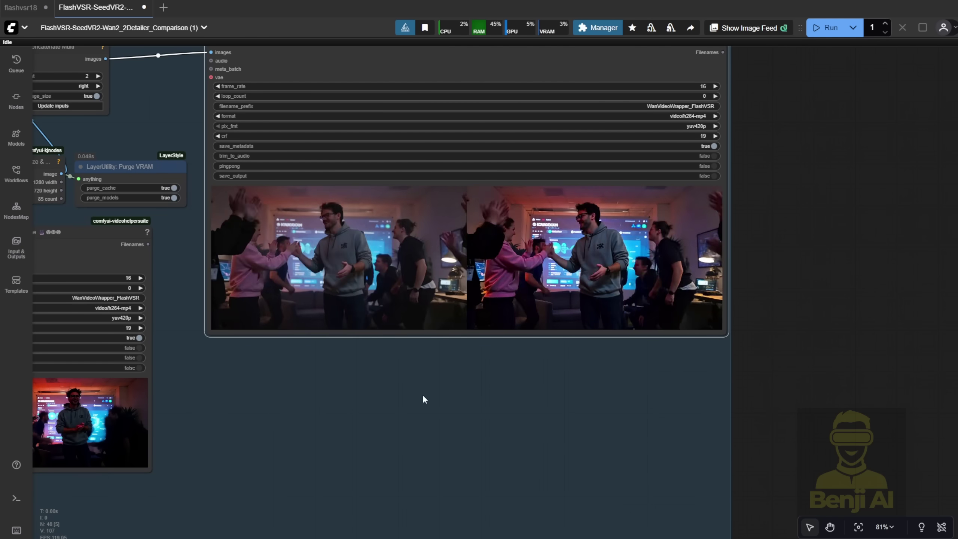
{"action": "scroll", "coordinate": [479, 382], "scroll_direction": "up", "scroll_amount": 3}
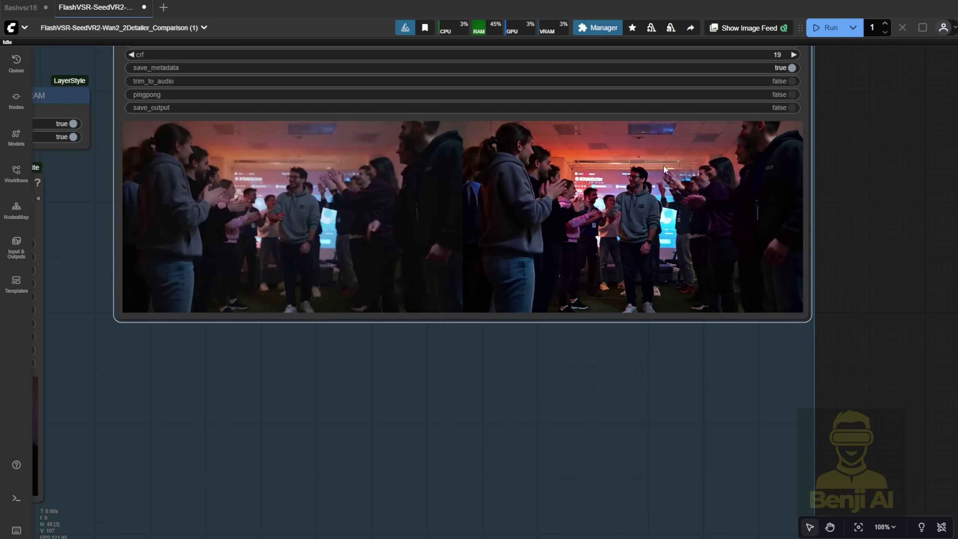
{"action": "scroll", "coordinate": [432, 359], "scroll_direction": "down", "scroll_amount": 5}
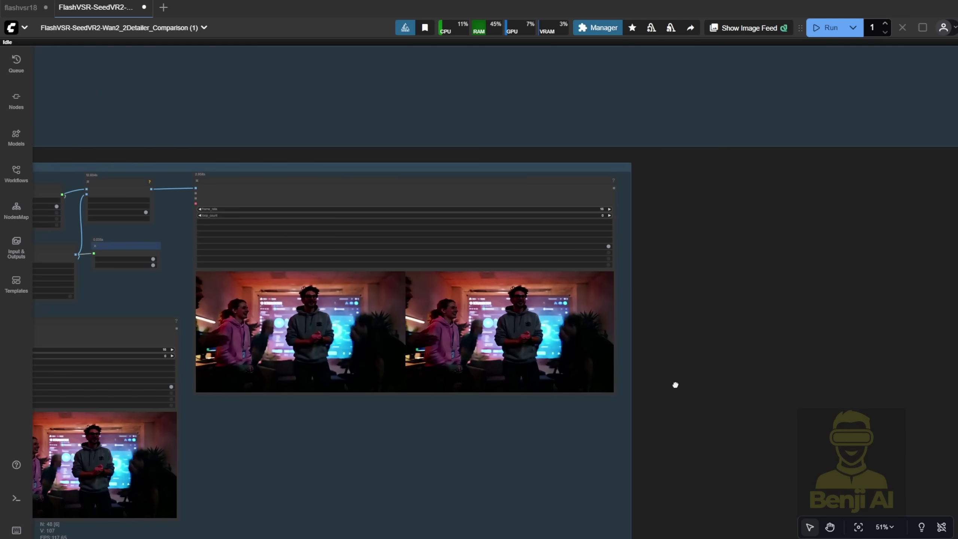
{"action": "left_click_drag", "start_coordinate": [675, 385], "coordinate": [768, 249]}
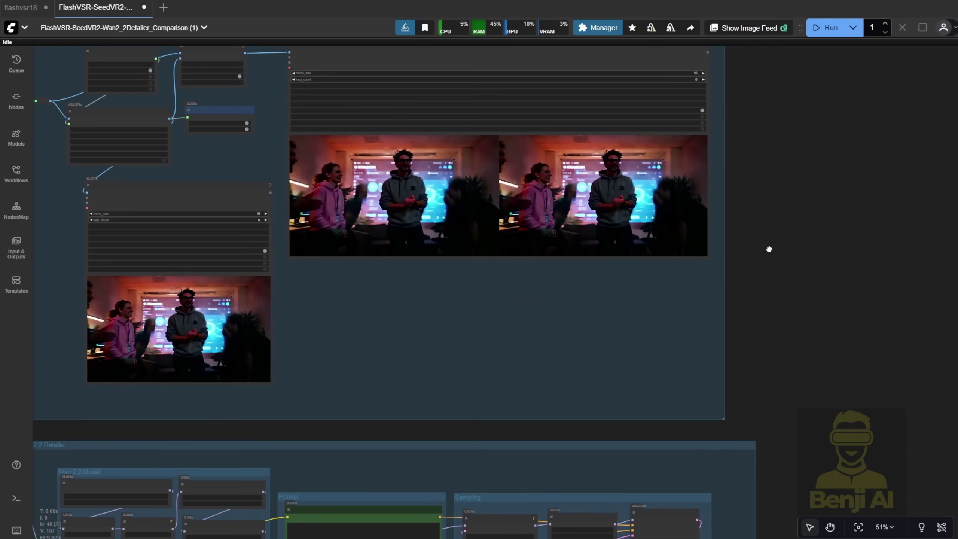
Zoom to the SeedVR comparison Video Combine node and pause its preview.
{"action": "left_click_drag", "start_coordinate": [415, 351], "coordinate": [488, 413]}
{"action": "right_click", "coordinate": [405, 161]}
{"action": "scroll", "coordinate": [577, 290], "scroll_direction": "up", "scroll_amount": 4}
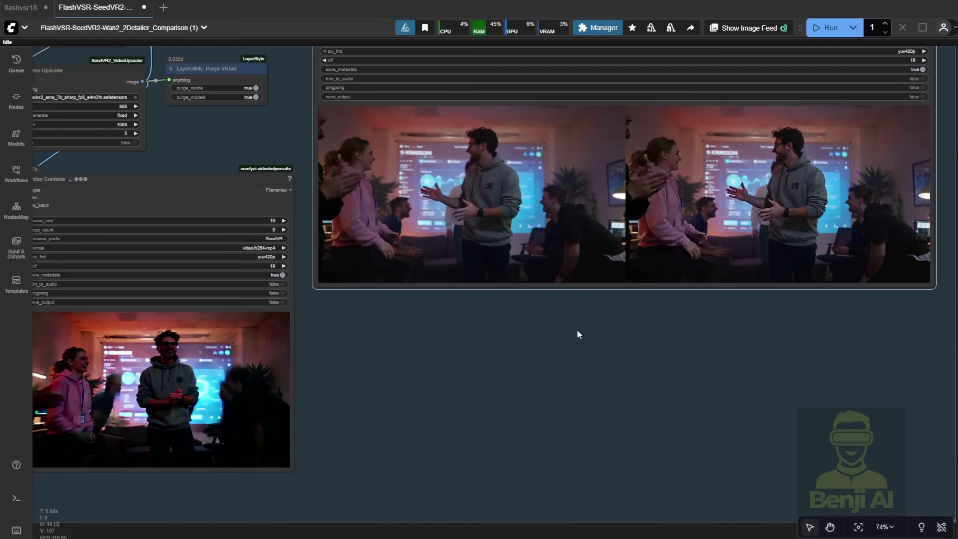
{"action": "scroll", "coordinate": [672, 339], "scroll_direction": "up", "scroll_amount": 2}
{"action": "left_click_drag", "start_coordinate": [716, 358], "coordinate": [647, 416]}
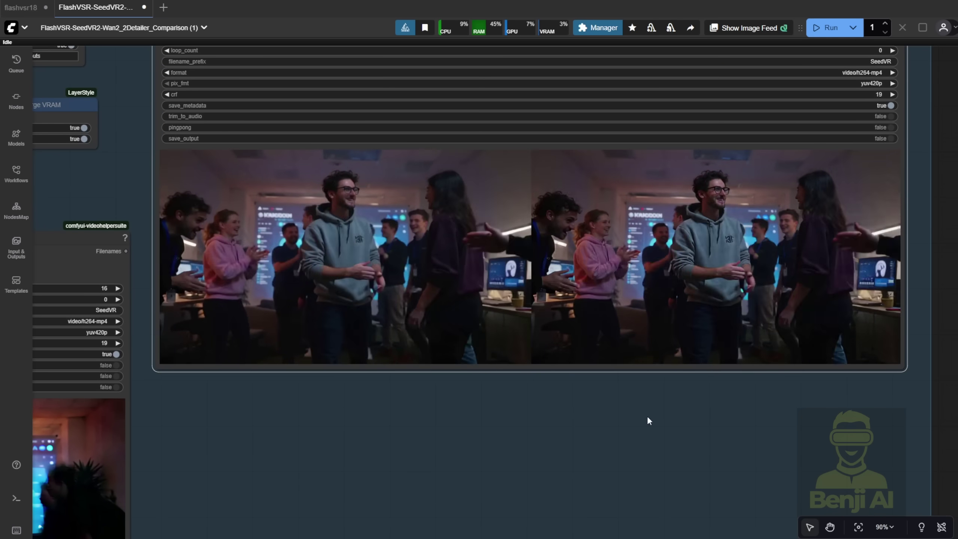
{"action": "scroll", "coordinate": [650, 419], "scroll_direction": "down", "scroll_amount": 1}
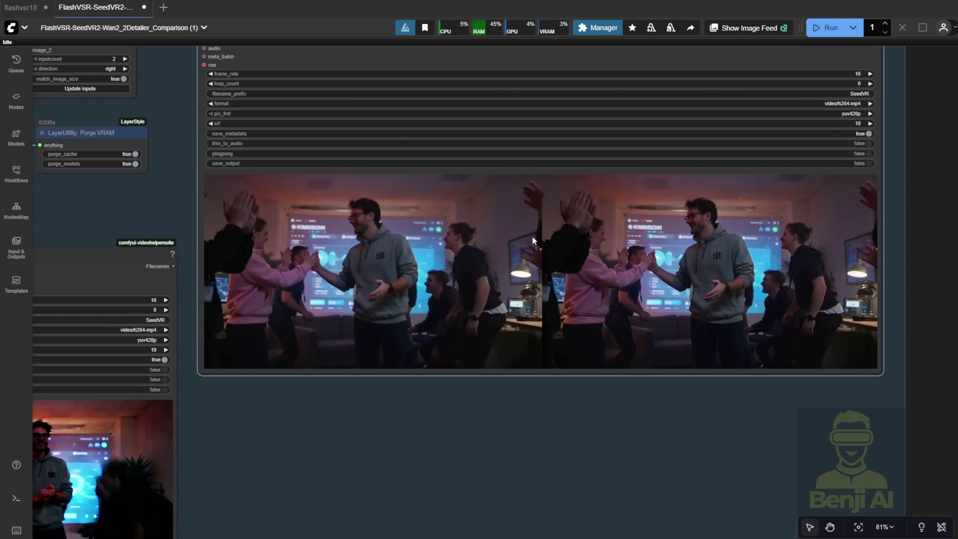
{"action": "right_click", "coordinate": [496, 237]}
{"action": "left_click", "coordinate": [543, 260]}
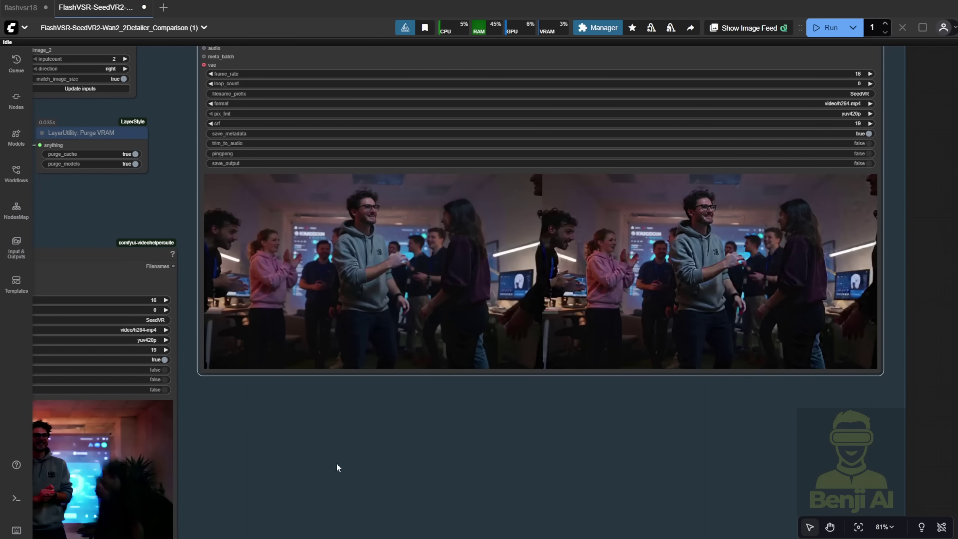
Play the side-by-side output video in a full-window player.
{"action": "left_click_drag", "start_coordinate": [335, 464], "coordinate": [767, 216]}
{"action": "right_click", "coordinate": [482, 190]}
{"action": "left_click", "coordinate": [484, 190]}
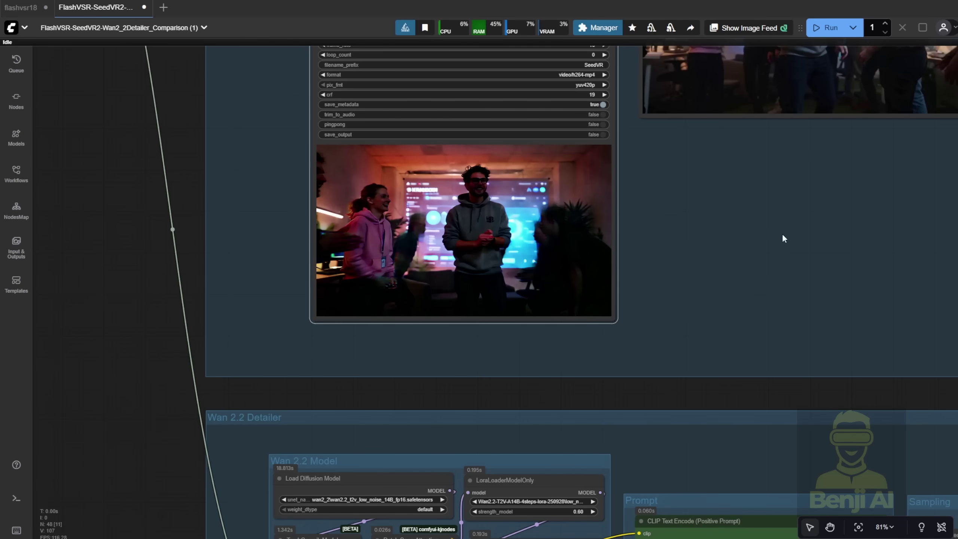
Navigate back across the graph to the Wan22 Detailer comparison Video Combine node.
{"action": "left_click_drag", "start_coordinate": [783, 240], "coordinate": [570, 257]}
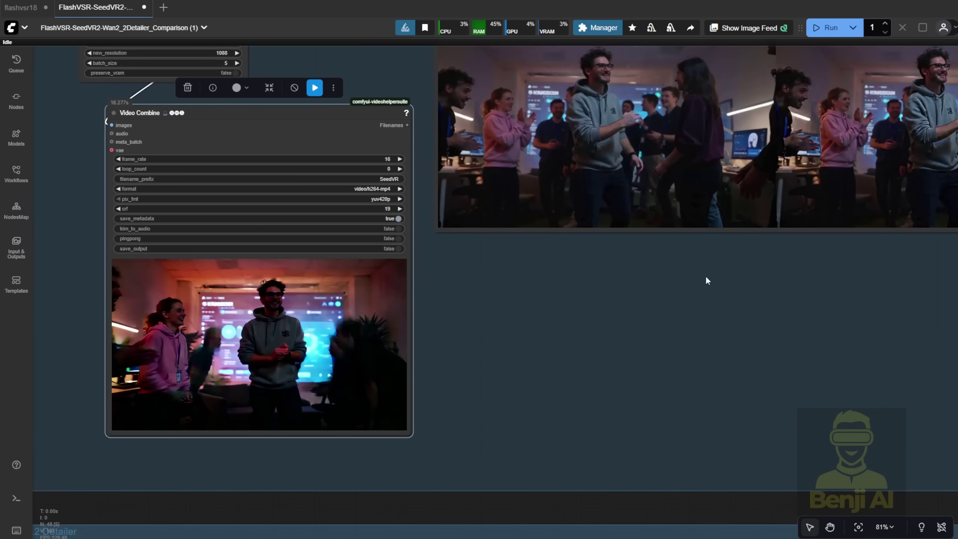
{"action": "left_click_drag", "start_coordinate": [705, 278], "coordinate": [479, 344]}
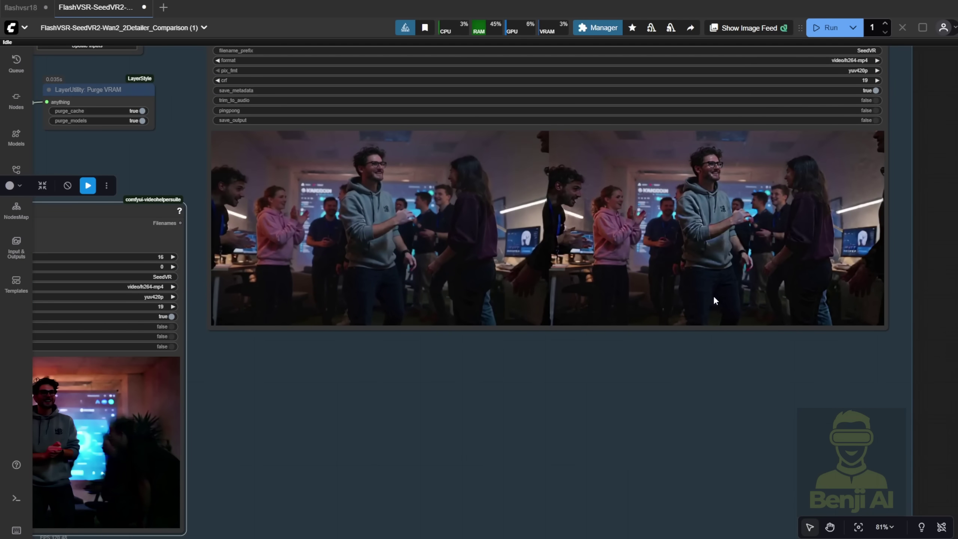
{"action": "scroll", "coordinate": [715, 300], "scroll_direction": "down", "scroll_amount": 5}
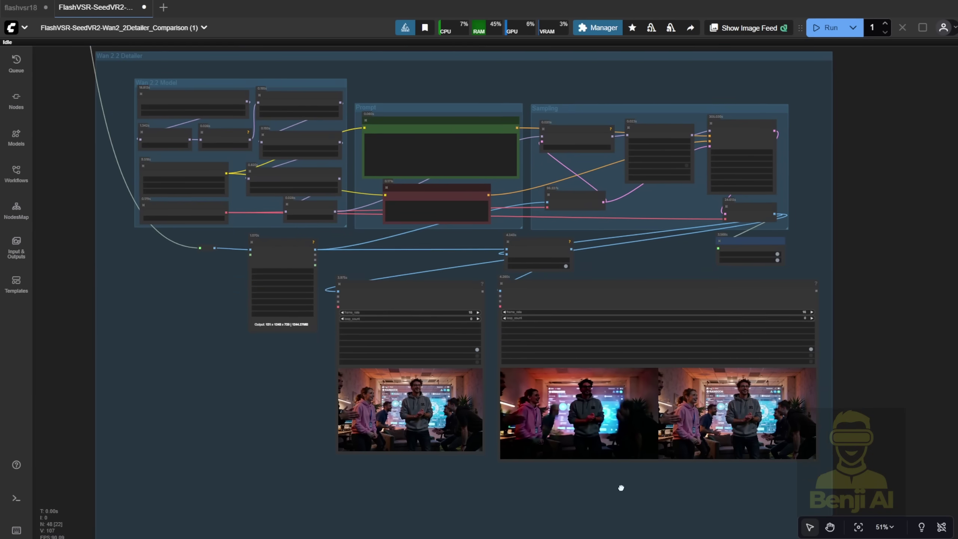
{"action": "left_click_drag", "start_coordinate": [620, 490], "coordinate": [573, 415]}
{"action": "scroll", "coordinate": [572, 415], "scroll_direction": "up", "scroll_amount": 5}
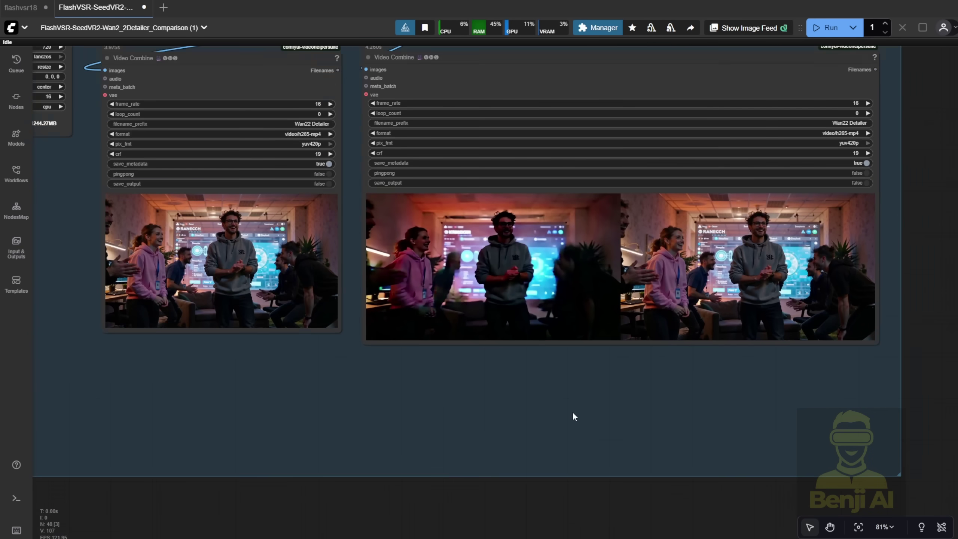
{"action": "scroll", "coordinate": [708, 245], "scroll_direction": "up", "scroll_amount": 3}
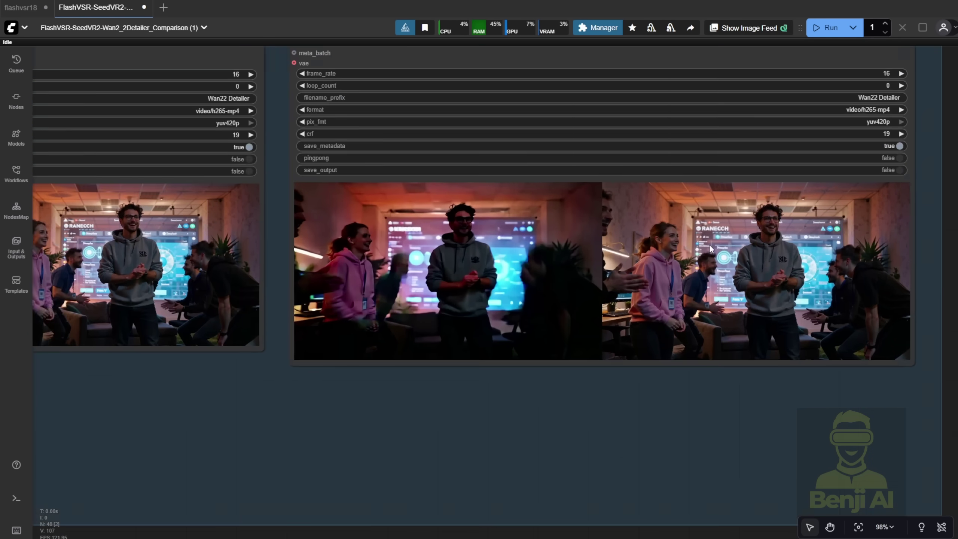
{"action": "left_click_drag", "start_coordinate": [764, 399], "coordinate": [695, 453]}
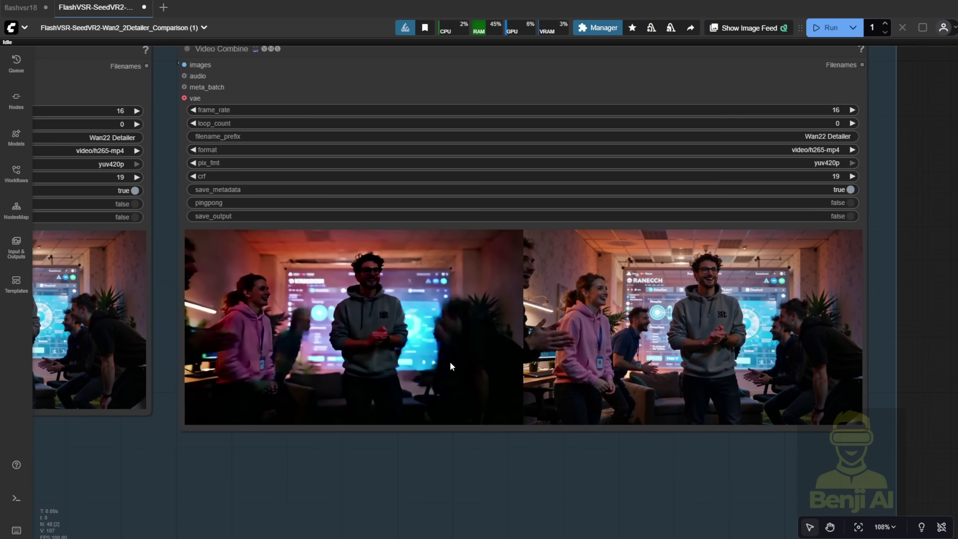
{"action": "right_click", "coordinate": [447, 168]}
Play the Wan22 Detailer before/after clip full-window and skip ahead in it.
{"action": "left_click", "coordinate": [458, 191]}
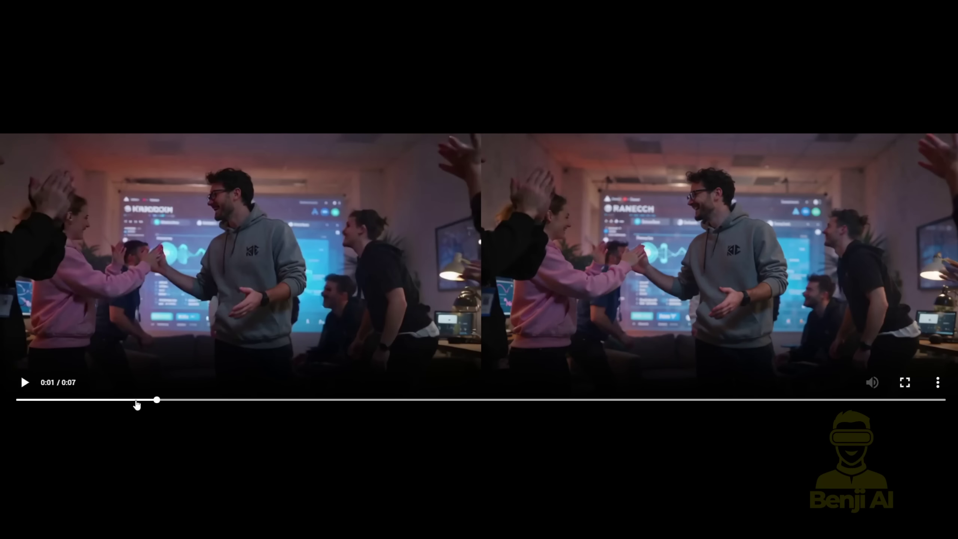
{"action": "left_click", "coordinate": [252, 401]}
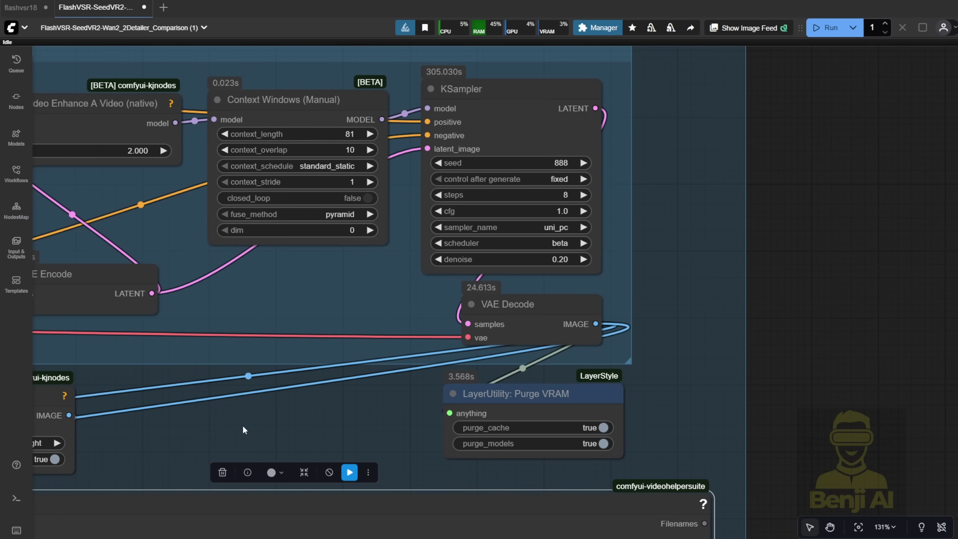
Pan across the Wan 2.2 Detailer Model, Prompt and Sampling groups to the two output nodes.
{"action": "scroll", "coordinate": [177, 450], "scroll_direction": "down", "scroll_amount": 4}
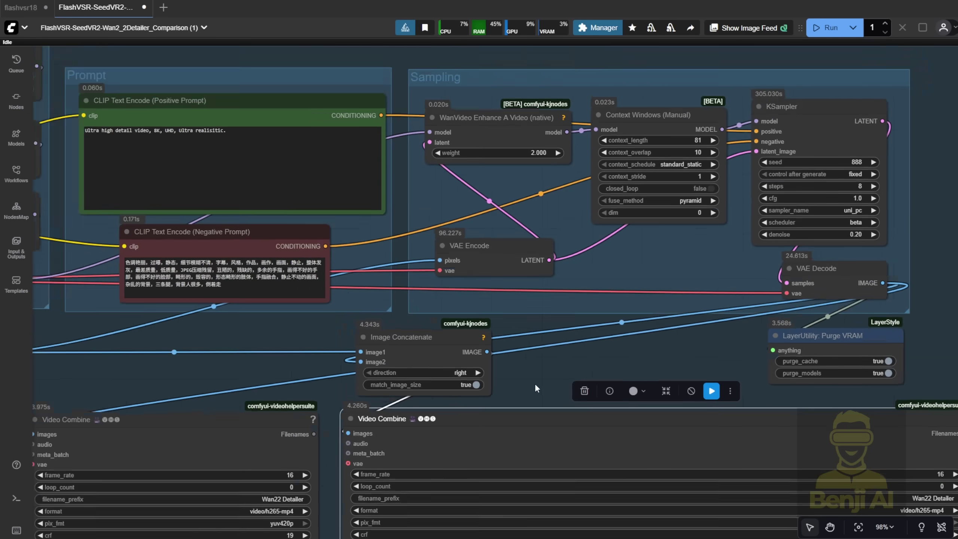
{"action": "left_click_drag", "start_coordinate": [534, 383], "coordinate": [781, 142]}
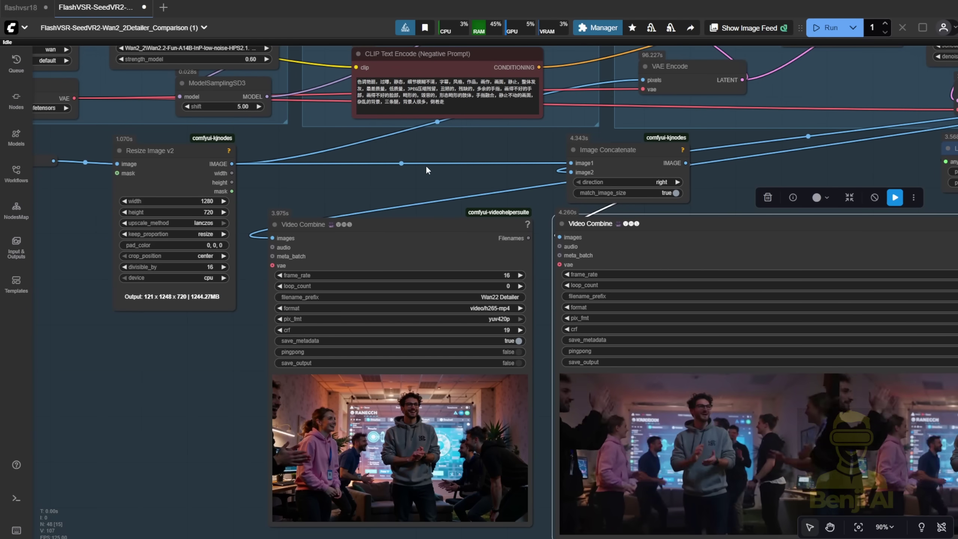
{"action": "scroll", "coordinate": [425, 165], "scroll_direction": "up", "scroll_amount": 3}
{"action": "left_click_drag", "start_coordinate": [296, 226], "coordinate": [433, 410]}
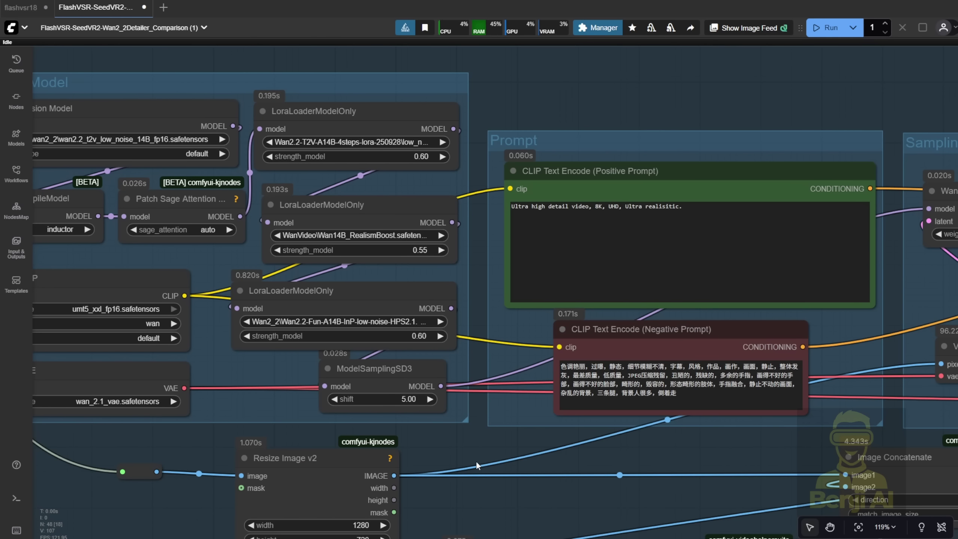
{"action": "scroll", "coordinate": [476, 460], "scroll_direction": "down", "scroll_amount": 8}
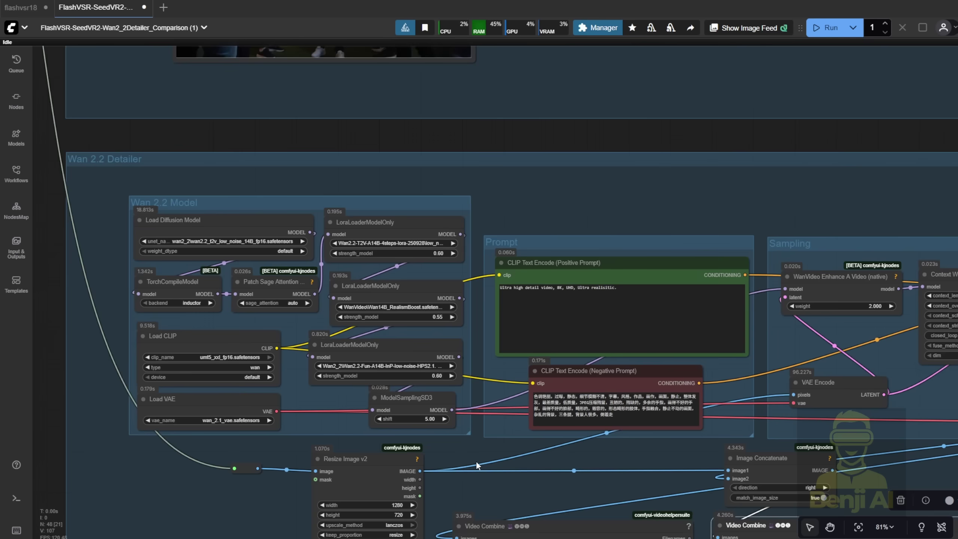
{"action": "left_click_drag", "start_coordinate": [351, 327], "coordinate": [374, 177]}
Zoom out to about 31% so every workflow group is visible.
{"action": "scroll", "coordinate": [508, 284], "scroll_direction": "up", "scroll_amount": 6}
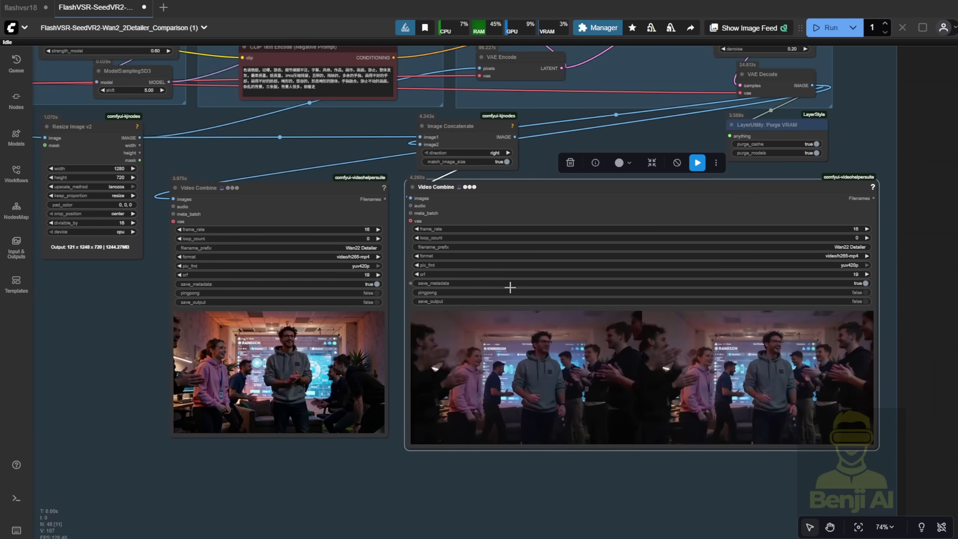
{"action": "scroll", "coordinate": [693, 491], "scroll_direction": "up", "scroll_amount": 4}
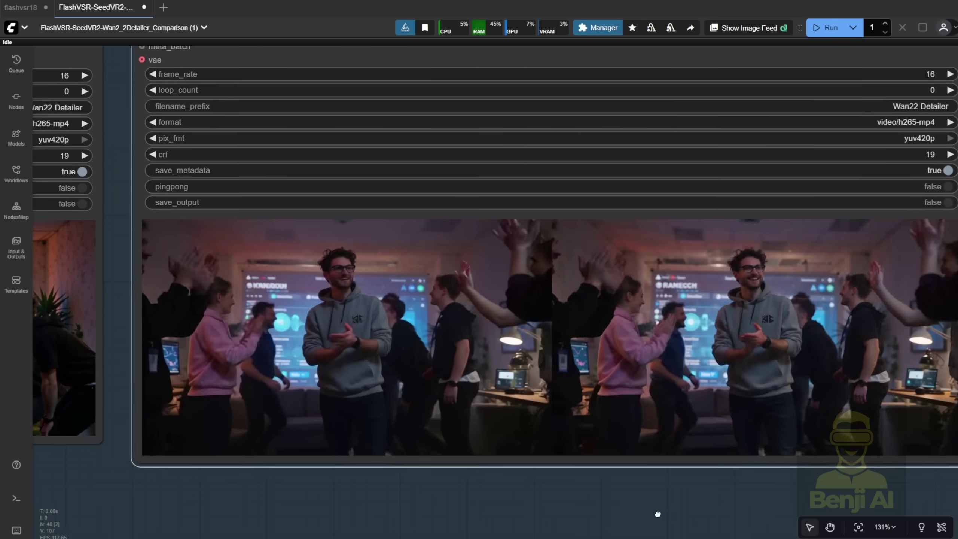
{"action": "scroll", "coordinate": [404, 341], "scroll_direction": "down", "scroll_amount": 12}
{"action": "scroll", "coordinate": [795, 290], "scroll_direction": "down", "scroll_amount": 8}
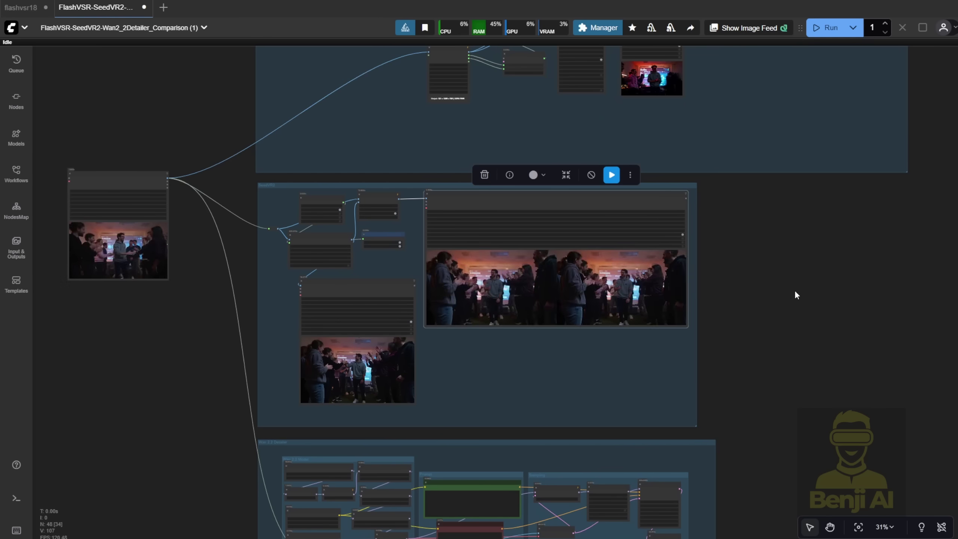
Frame the FlashVSR, SeedVR and Wan22 Detailer Video Combine nodes side by side.
{"action": "scroll", "coordinate": [812, 310], "scroll_direction": "down", "scroll_amount": 1}
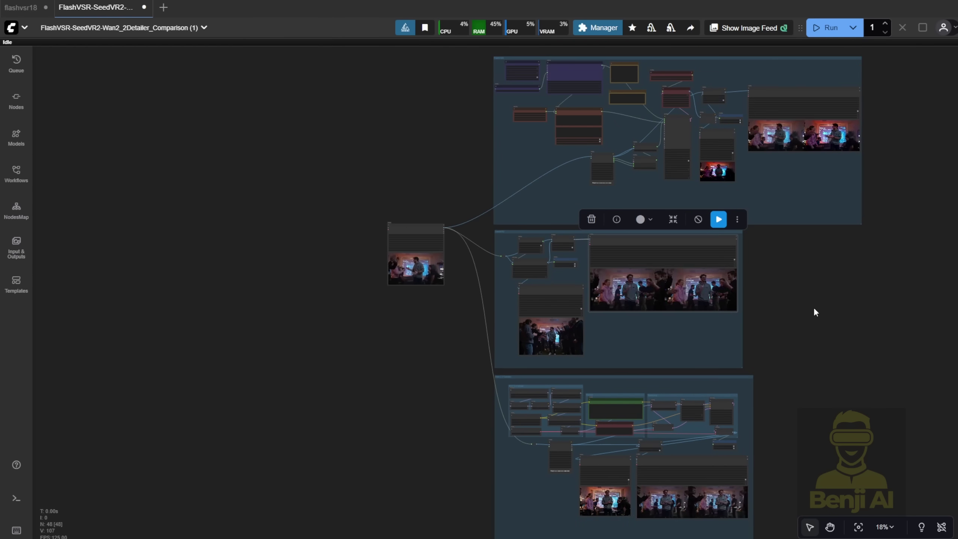
{"action": "left_click_drag", "start_coordinate": [812, 310], "coordinate": [573, 270]}
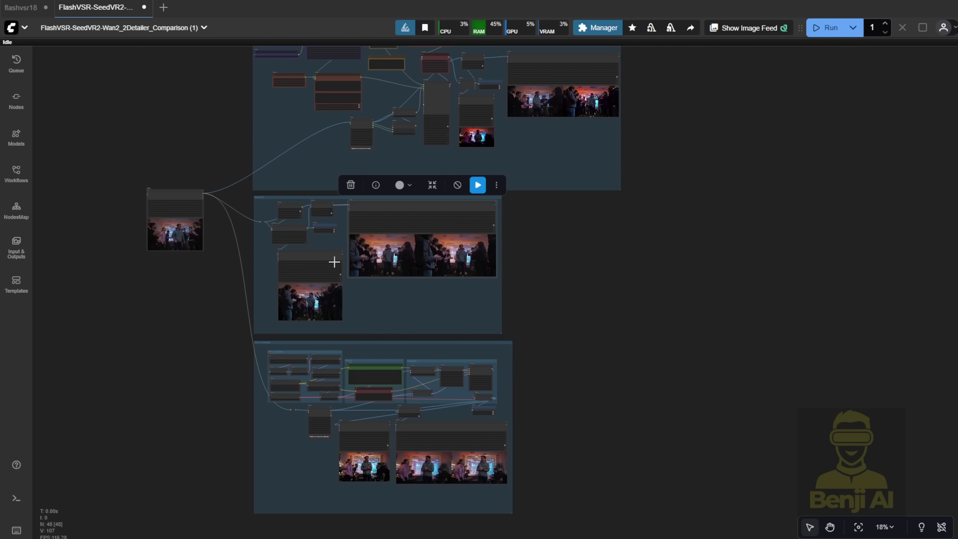
{"action": "scroll", "coordinate": [413, 295], "scroll_direction": "up", "scroll_amount": 15}
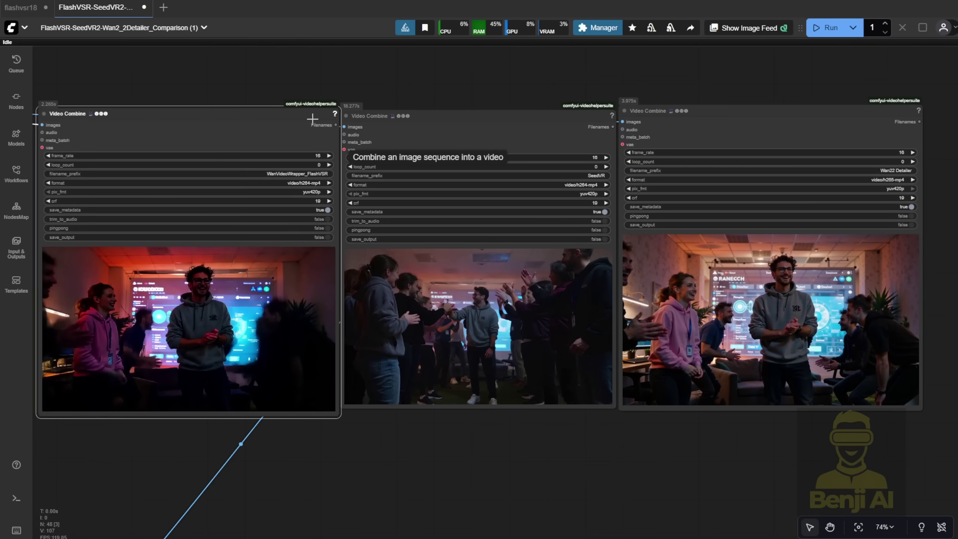
{"action": "left_click_drag", "start_coordinate": [313, 119], "coordinate": [305, 119]}
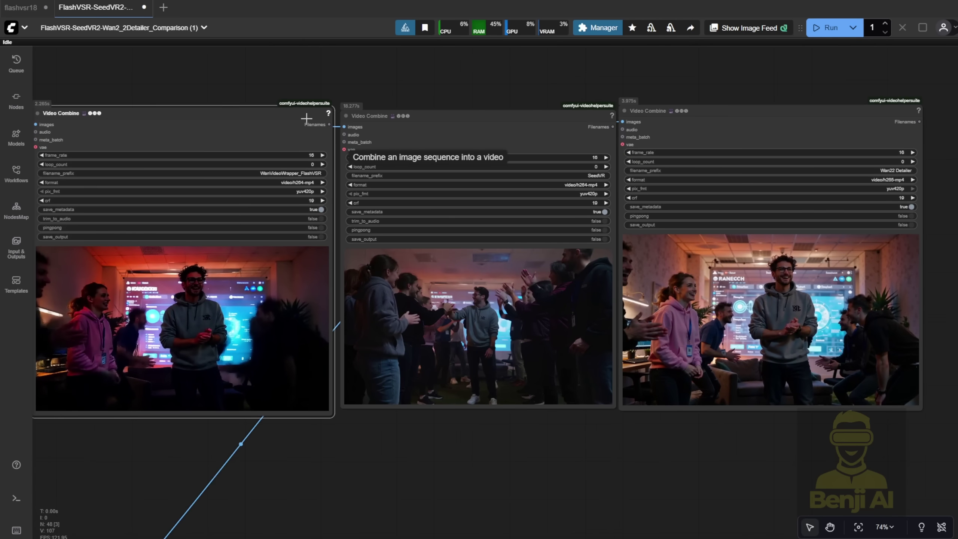
{"action": "left_click_drag", "start_coordinate": [476, 67], "coordinate": [496, 79]}
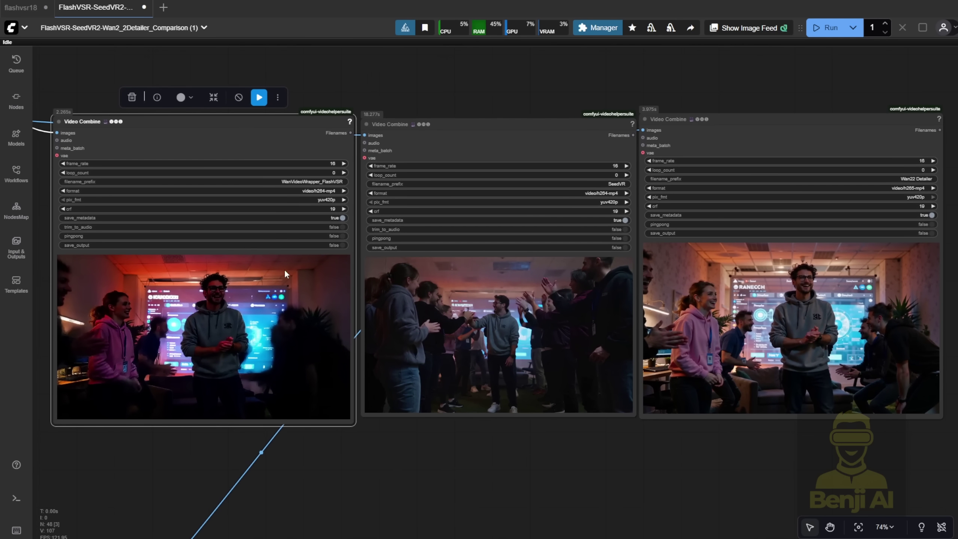
Resume preview playback on the FlashVSR, SeedVR and Wan22 Detailer output videos.
{"action": "right_click", "coordinate": [279, 269]}
{"action": "left_click", "coordinate": [294, 254]}
{"action": "right_click", "coordinate": [368, 264]}
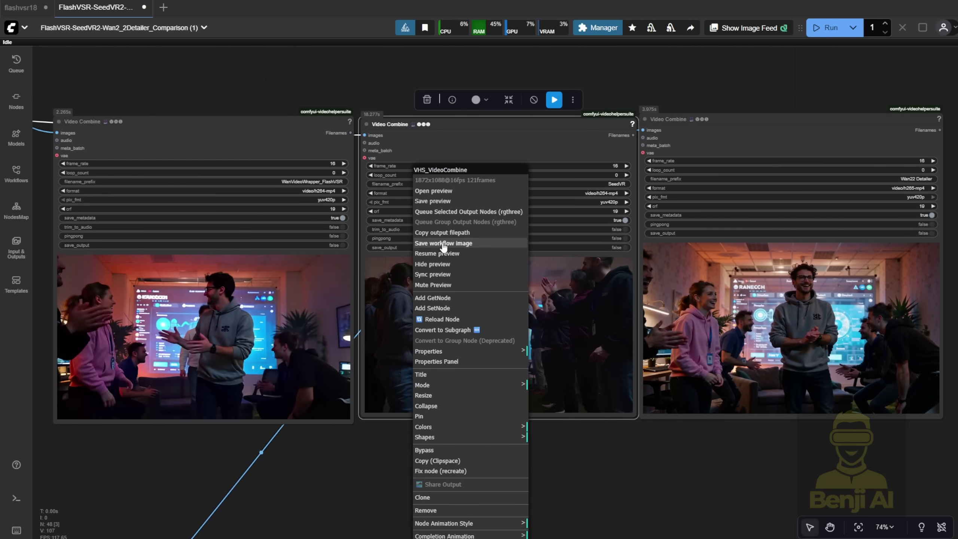
{"action": "left_click", "coordinate": [438, 253]}
{"action": "right_click", "coordinate": [694, 264]}
{"action": "left_click", "coordinate": [699, 254]}
Sync the three output previews, then select and deselect the output nodes to inspect them.
{"action": "right_click", "coordinate": [700, 283]}
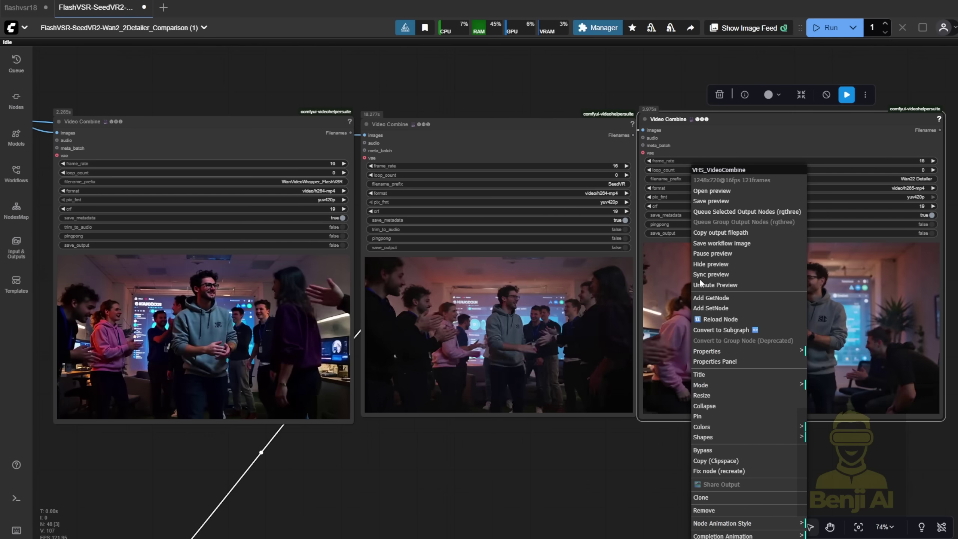
{"action": "left_click", "coordinate": [704, 275]}
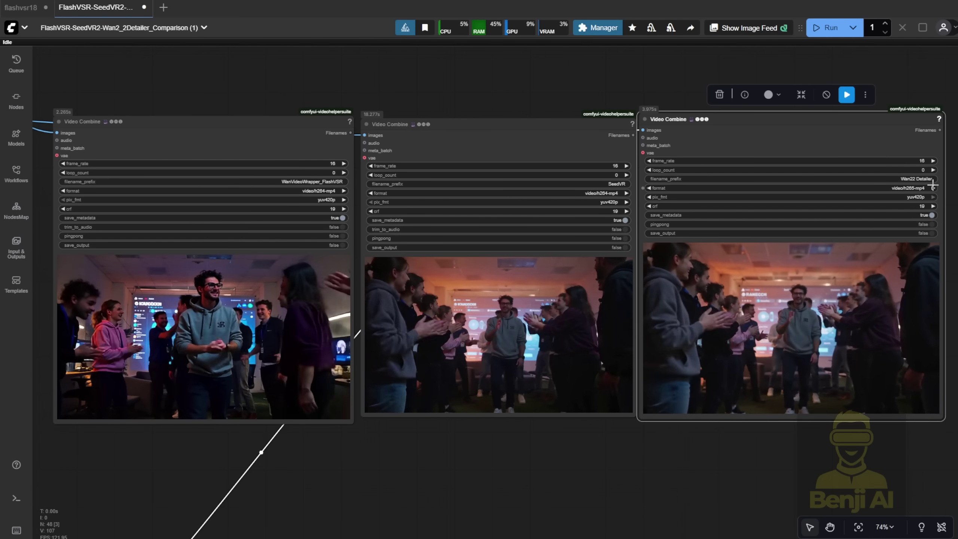
{"action": "left_click", "coordinate": [550, 83]}
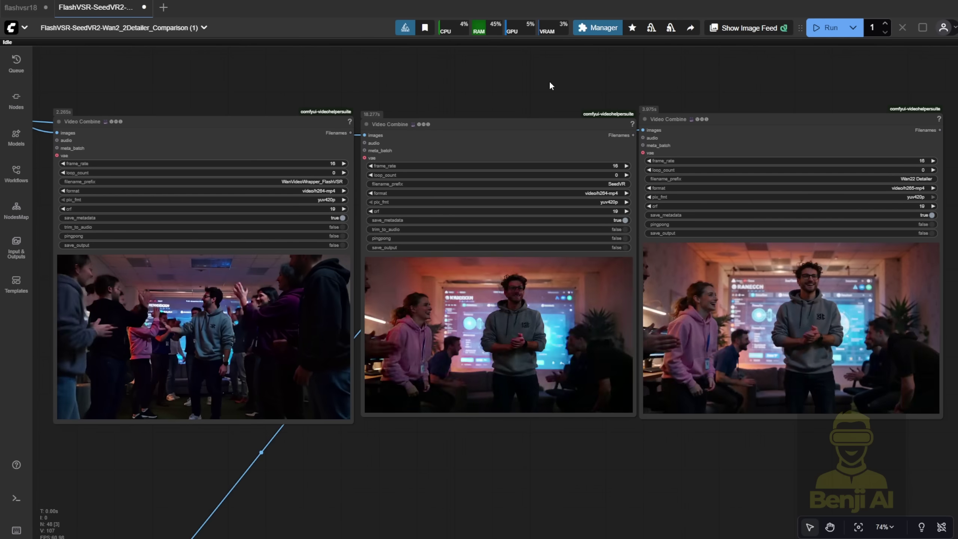
{"action": "left_click", "coordinate": [516, 124]}
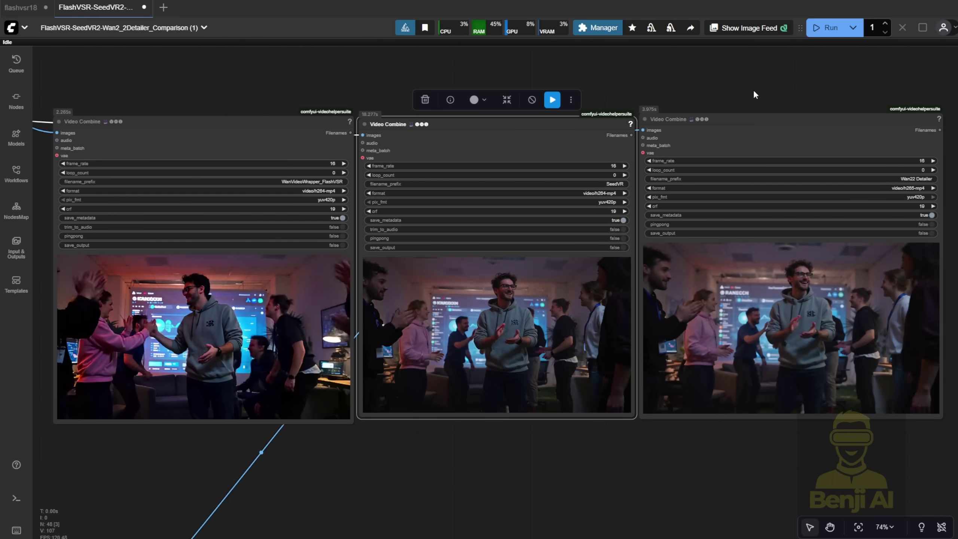
{"action": "left_click", "coordinate": [753, 93]}
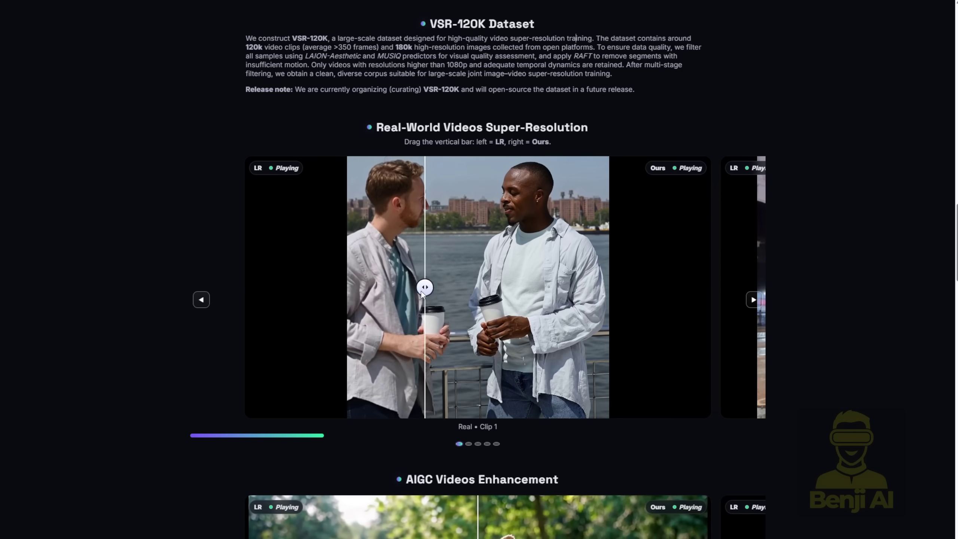
Compare LR and enhanced halves of the real-world clips, including the night street.
{"action": "left_click_drag", "start_coordinate": [421, 291], "coordinate": [363, 291]}
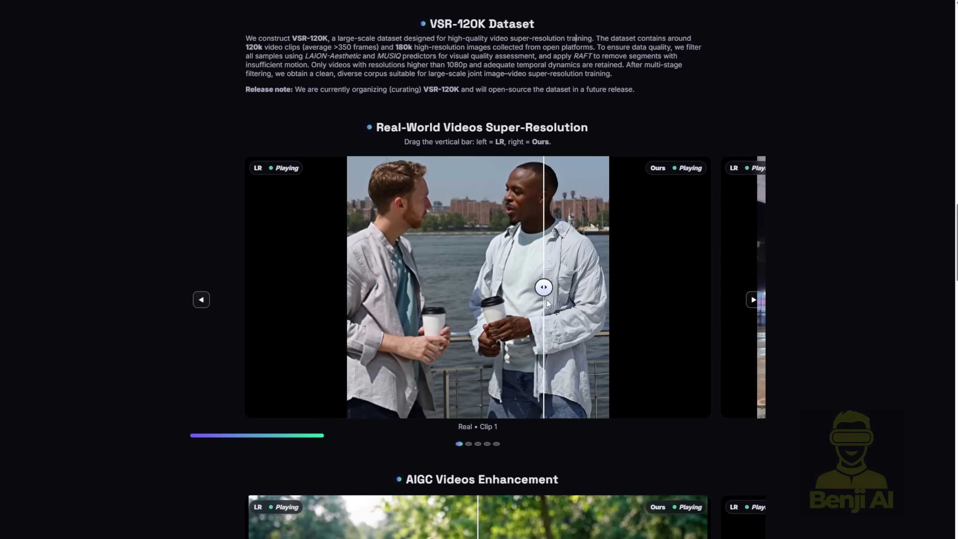
{"action": "left_click_drag", "start_coordinate": [548, 304], "coordinate": [383, 305]}
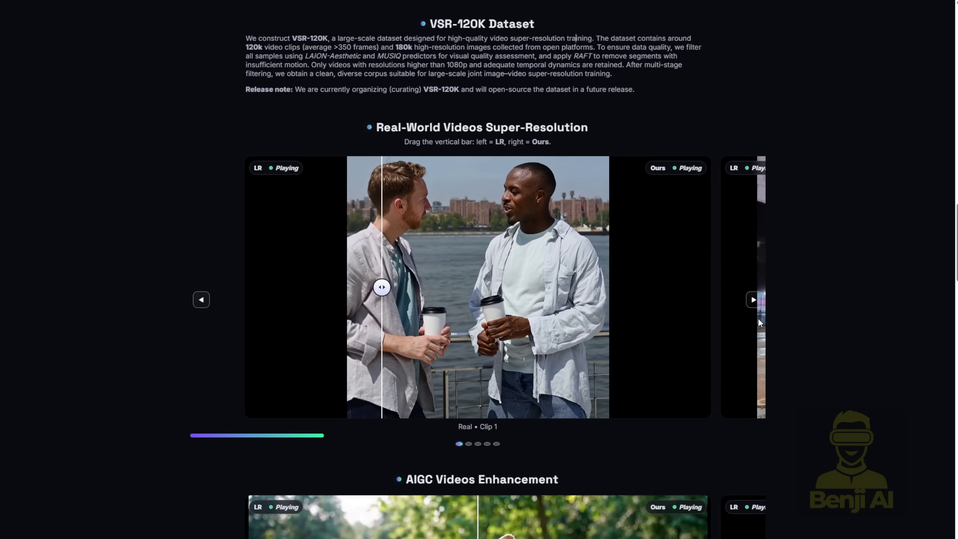
{"action": "left_click", "coordinate": [753, 302]}
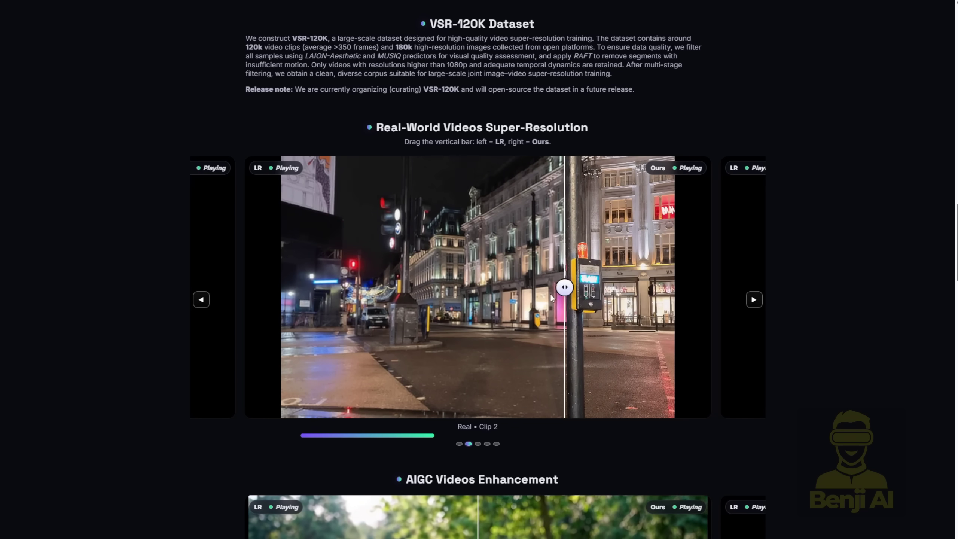
{"action": "left_click_drag", "start_coordinate": [551, 298], "coordinate": [369, 289]}
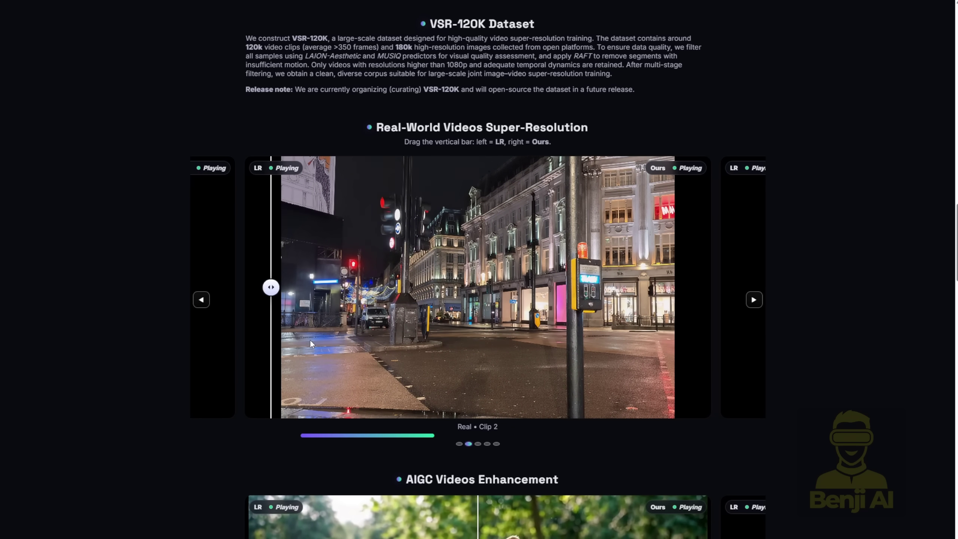
Compare the corgi and snow leopard AIGC clips, then advance the Long Videos Super-Resolution examples.
{"action": "scroll", "coordinate": [842, 294], "scroll_direction": "down", "scroll_amount": 7}
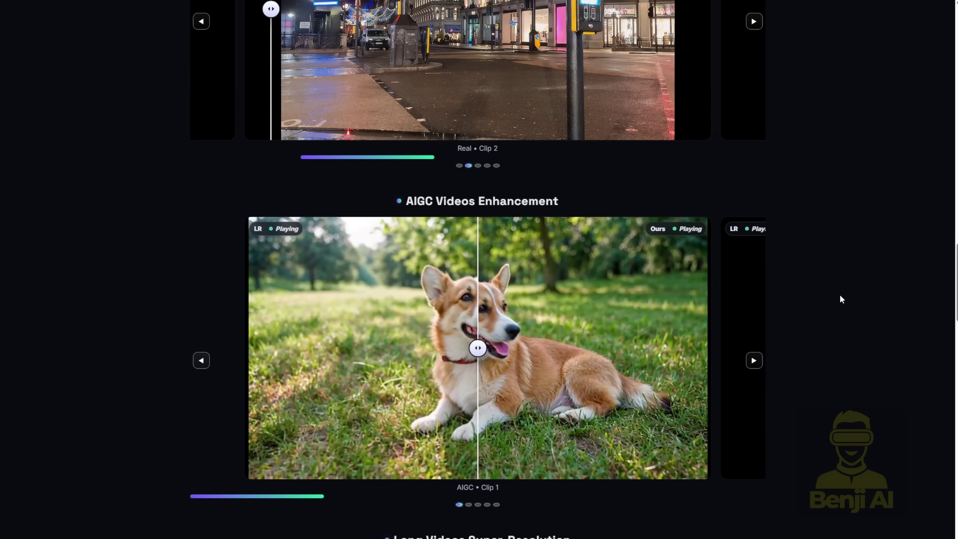
{"action": "left_click_drag", "start_coordinate": [477, 348], "coordinate": [504, 348]}
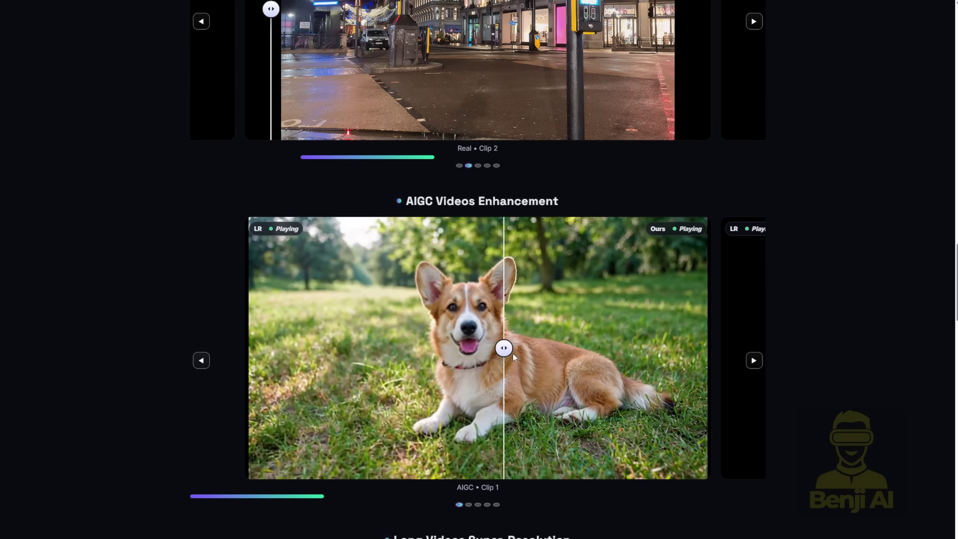
{"action": "left_click_drag", "start_coordinate": [687, 348], "coordinate": [327, 347]}
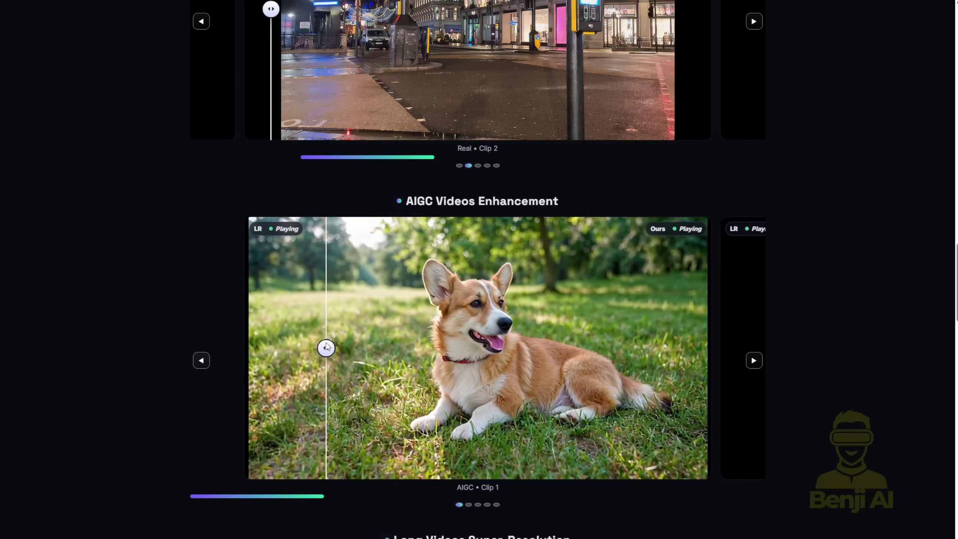
{"action": "left_click", "coordinate": [753, 360]}
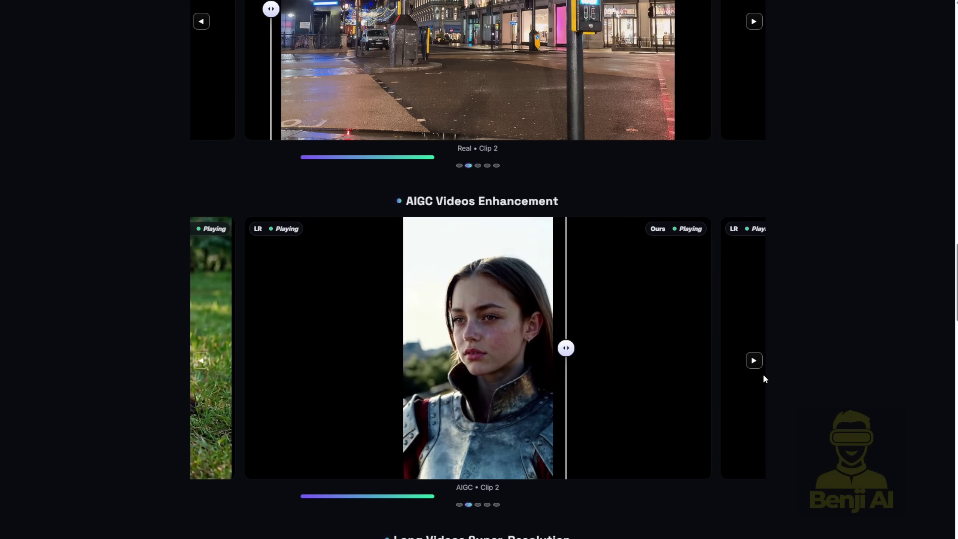
{"action": "left_click", "coordinate": [755, 362]}
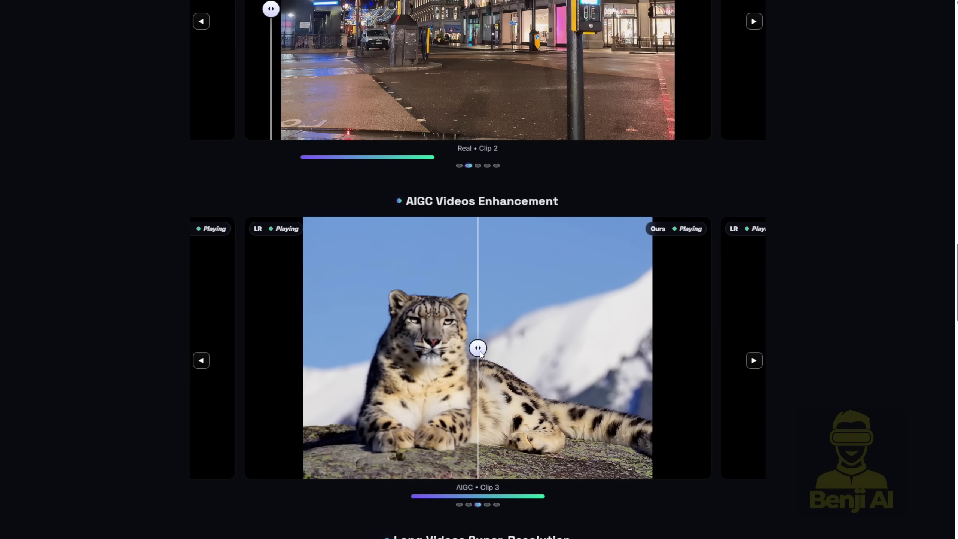
{"action": "left_click", "coordinate": [757, 364]}
{"action": "left_click", "coordinate": [758, 364]}
{"action": "scroll", "coordinate": [10, 417], "scroll_direction": "down", "scroll_amount": 5}
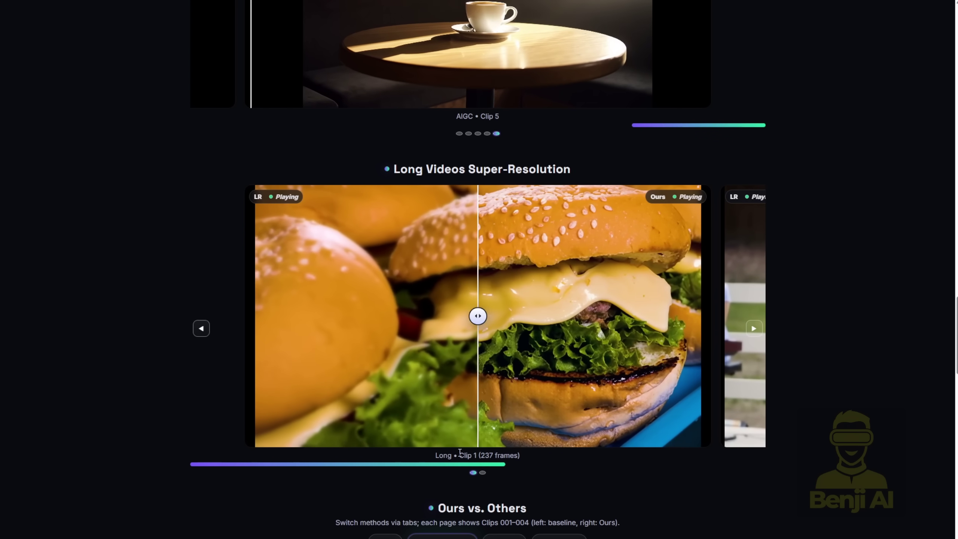
{"action": "left_click", "coordinate": [579, 464]}
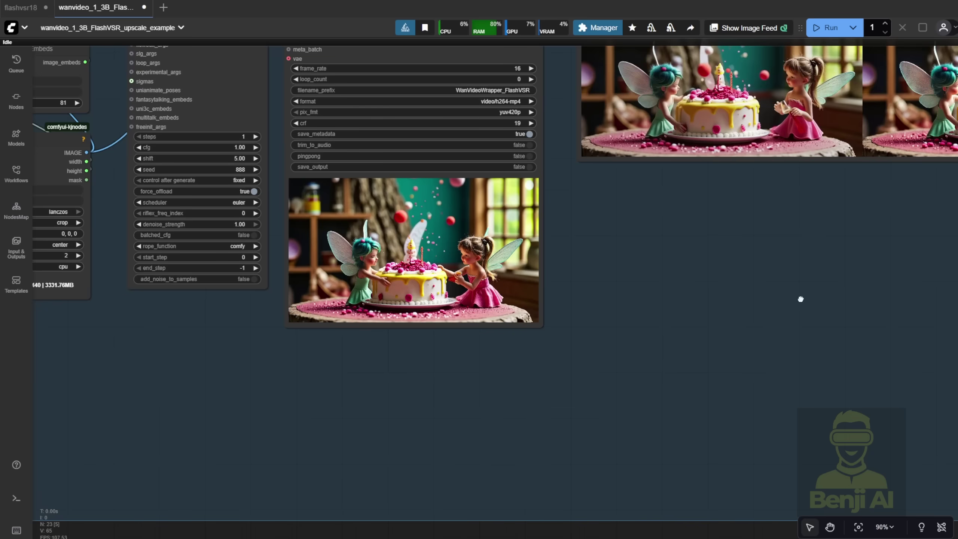
Open the fairy-cake side-by-side comparison preview at full size and replay it from the start.
{"action": "scroll", "coordinate": [301, 229], "scroll_direction": "up", "scroll_amount": 5}
{"action": "scroll", "coordinate": [382, 484], "scroll_direction": "up", "scroll_amount": 4}
{"action": "left_click_drag", "start_coordinate": [481, 421], "coordinate": [538, 516]}
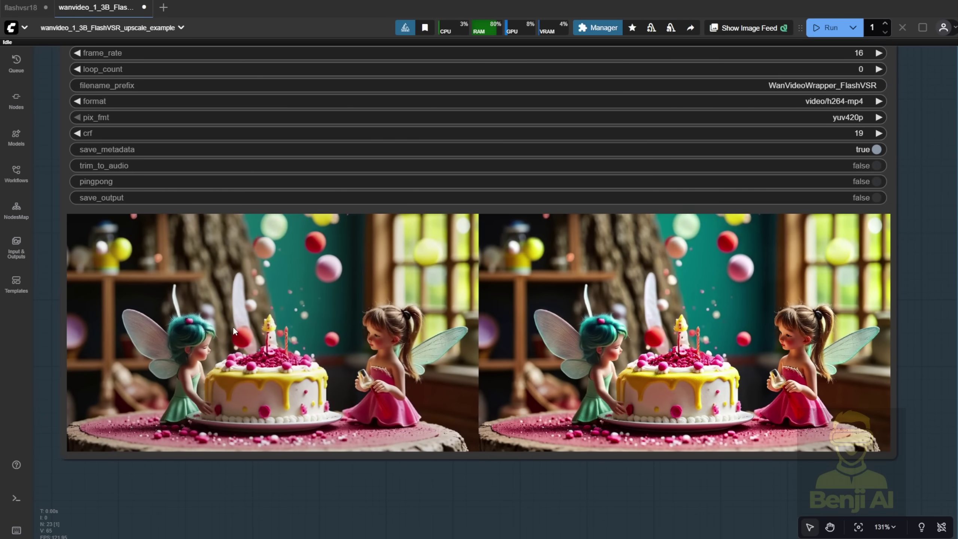
{"action": "scroll", "coordinate": [233, 326], "scroll_direction": "up", "scroll_amount": 3}
{"action": "right_click", "coordinate": [457, 167]}
{"action": "left_click", "coordinate": [492, 191]}
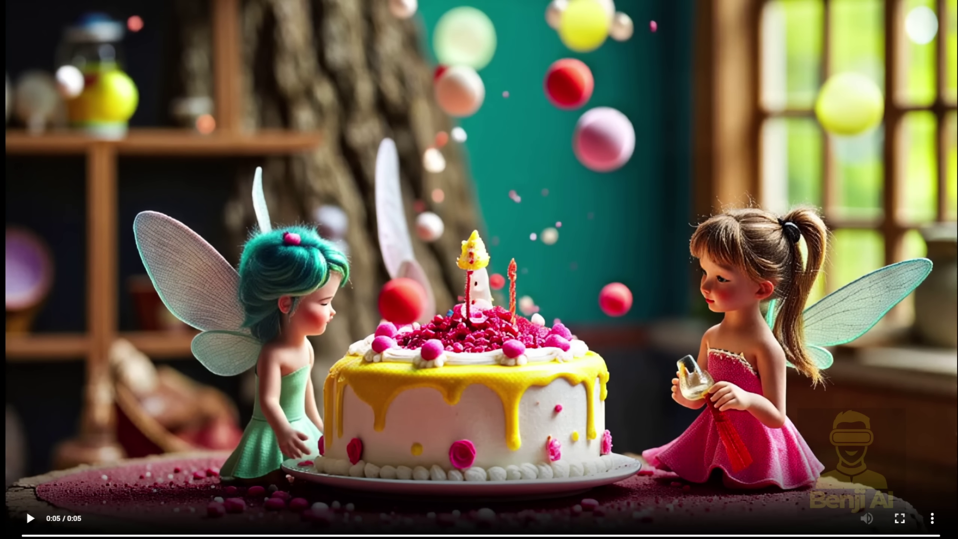
{"action": "left_click", "coordinate": [30, 518]}
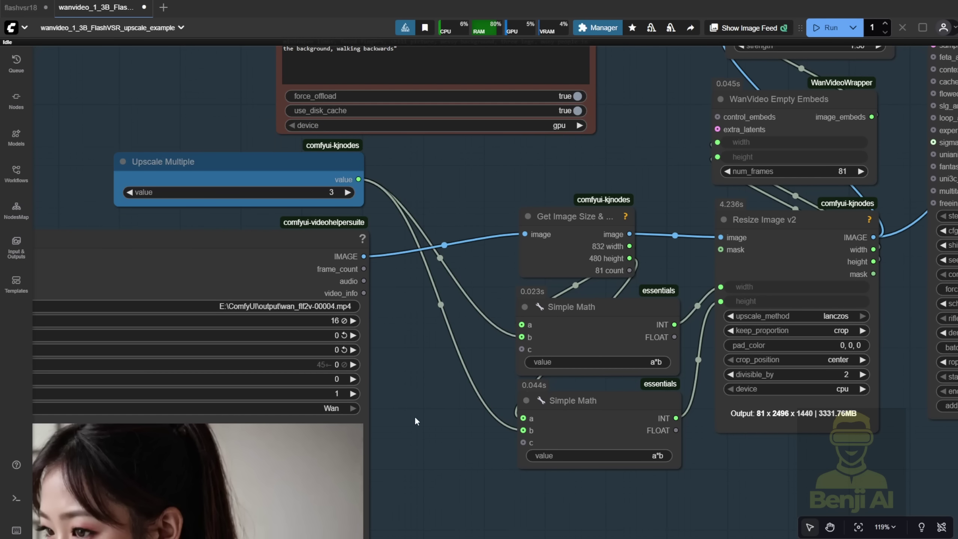
Zoom in on the woman portrait's side-by-side comparison preview and bring up its context menu.
{"action": "scroll", "coordinate": [613, 326], "scroll_direction": "down", "scroll_amount": 1}
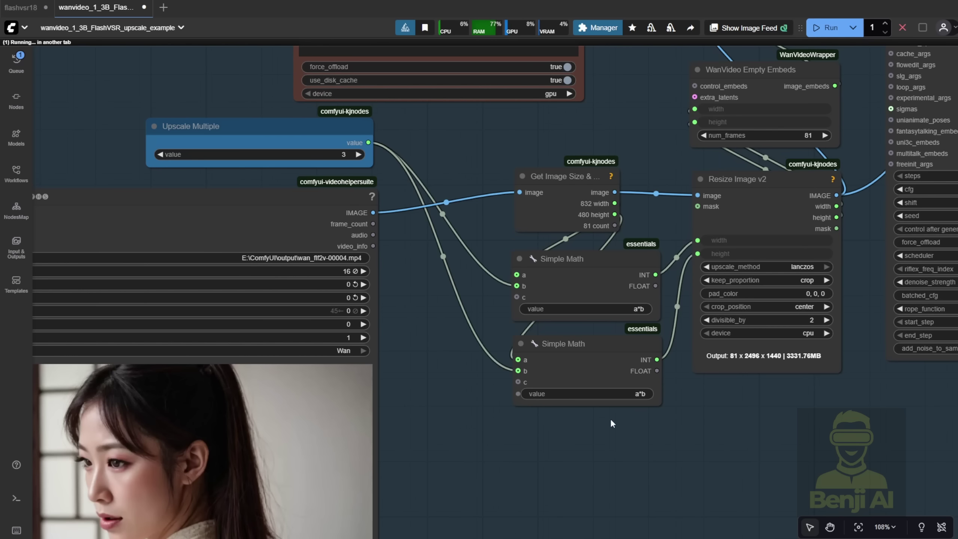
{"action": "left_click_drag", "start_coordinate": [747, 467], "coordinate": [552, 457]}
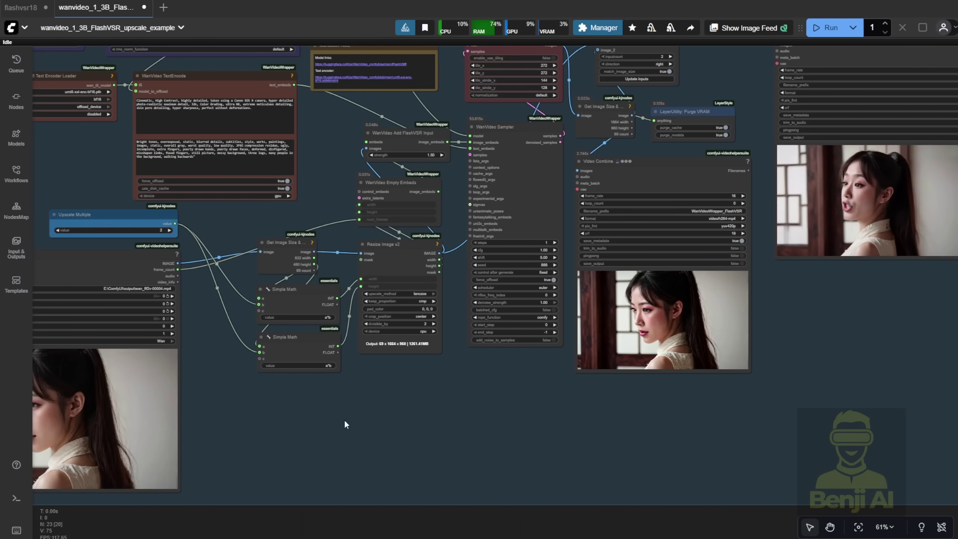
{"action": "scroll", "coordinate": [522, 427], "scroll_direction": "up", "scroll_amount": 2}
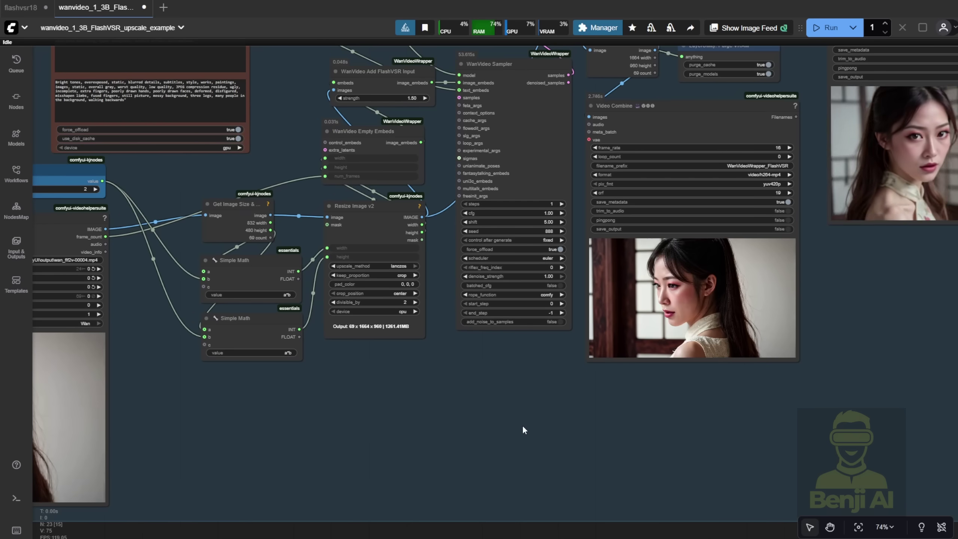
{"action": "left_click_drag", "start_coordinate": [523, 425], "coordinate": [58, 443]}
{"action": "scroll", "coordinate": [177, 456], "scroll_direction": "up", "scroll_amount": 2}
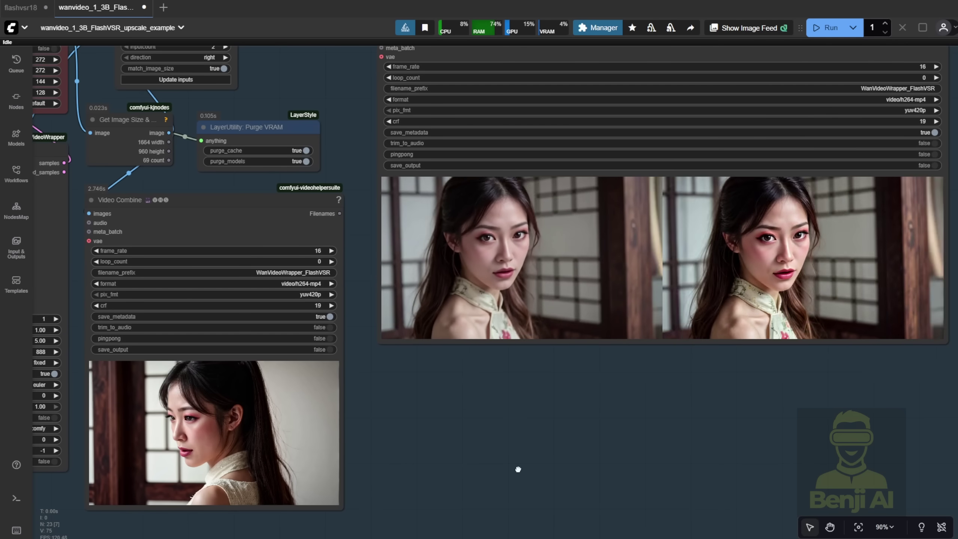
{"action": "left_click_drag", "start_coordinate": [518, 468], "coordinate": [517, 494]}
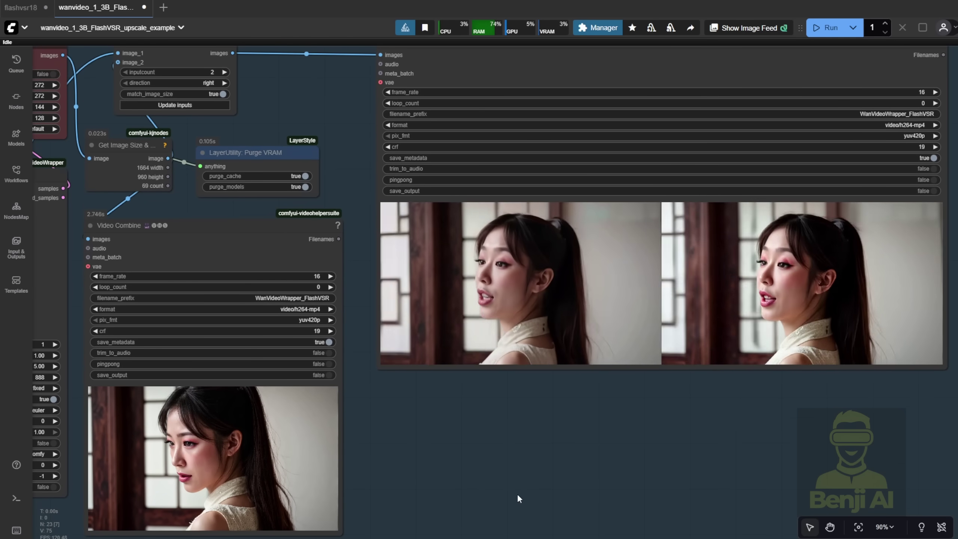
{"action": "left_click_drag", "start_coordinate": [804, 501], "coordinate": [549, 477]}
{"action": "scroll", "coordinate": [588, 449], "scroll_direction": "up", "scroll_amount": 3}
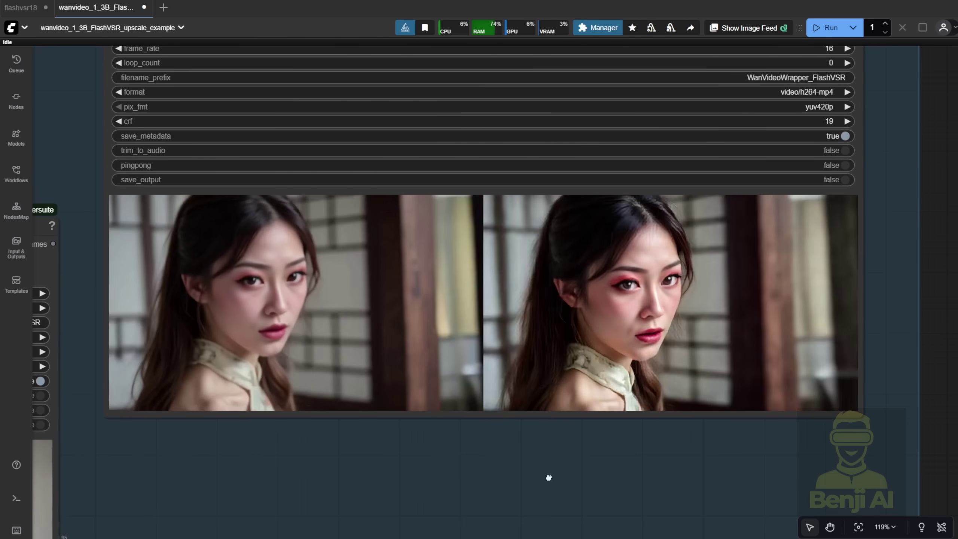
{"action": "scroll", "coordinate": [550, 453], "scroll_direction": "up", "scroll_amount": 2}
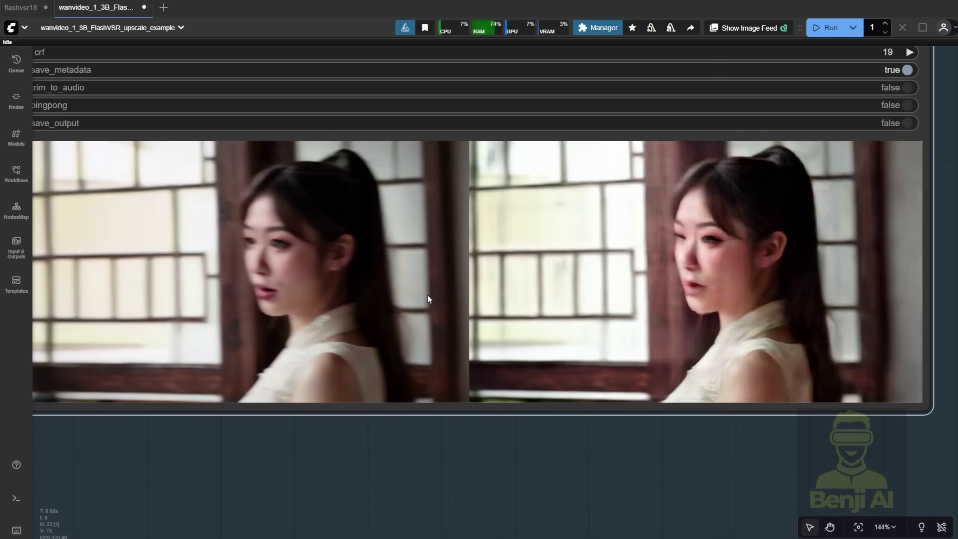
{"action": "right_click", "coordinate": [427, 297]}
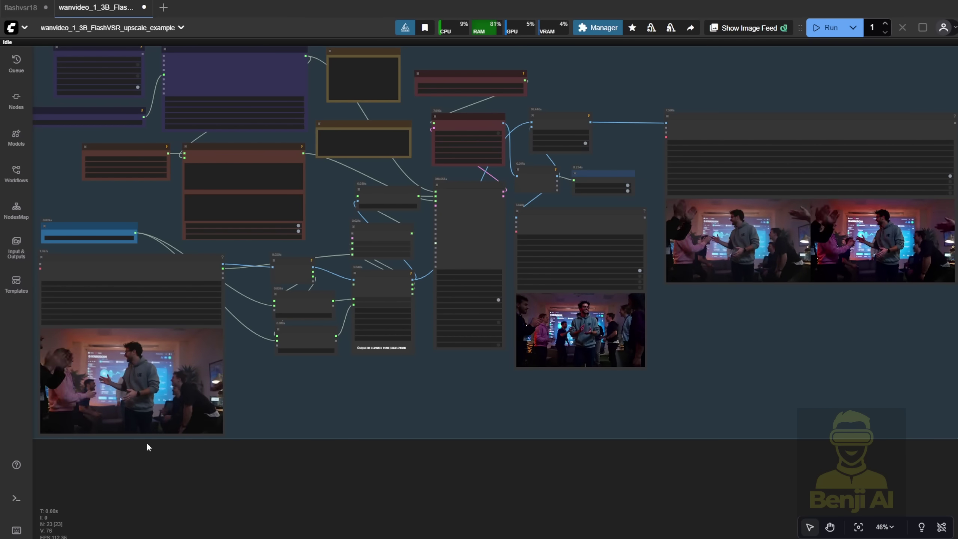
Zoom and pan past the sampler to center the office crowd side-by-side comparison node.
{"action": "scroll", "coordinate": [216, 385], "scroll_direction": "up", "scroll_amount": 3}
{"action": "left_click_drag", "start_coordinate": [242, 379], "coordinate": [381, 418]}
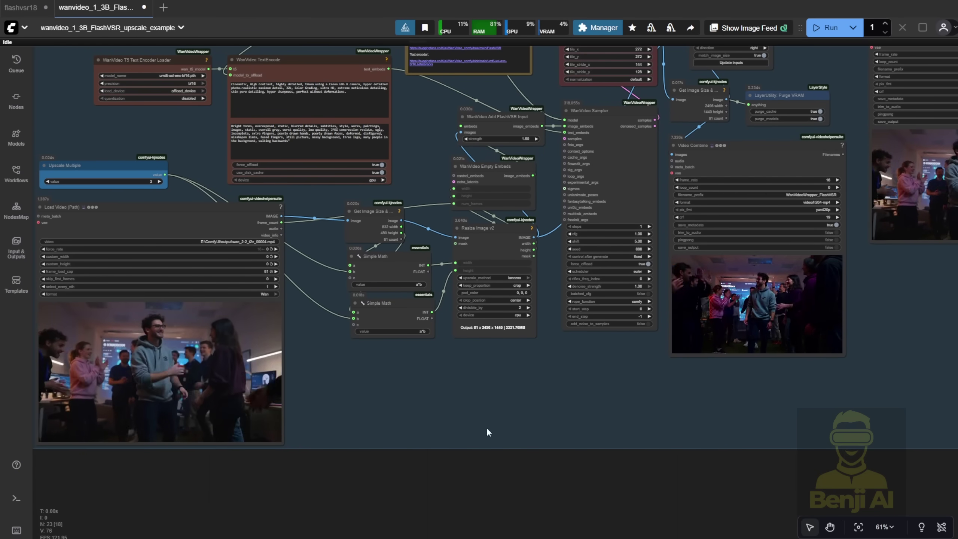
{"action": "left_click_drag", "start_coordinate": [738, 407], "coordinate": [491, 453]}
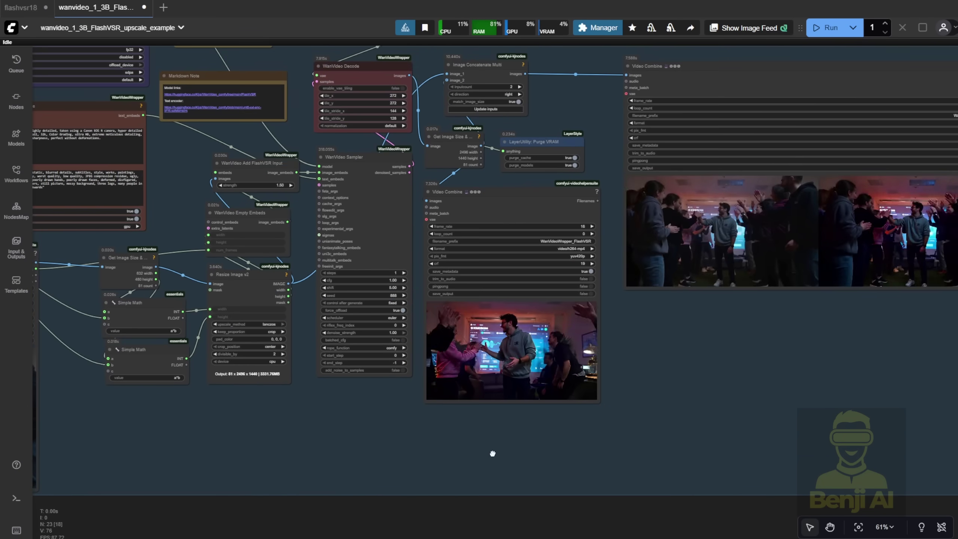
{"action": "scroll", "coordinate": [528, 358], "scroll_direction": "up", "scroll_amount": 5}
{"action": "scroll", "coordinate": [398, 429], "scroll_direction": "up", "scroll_amount": 4}
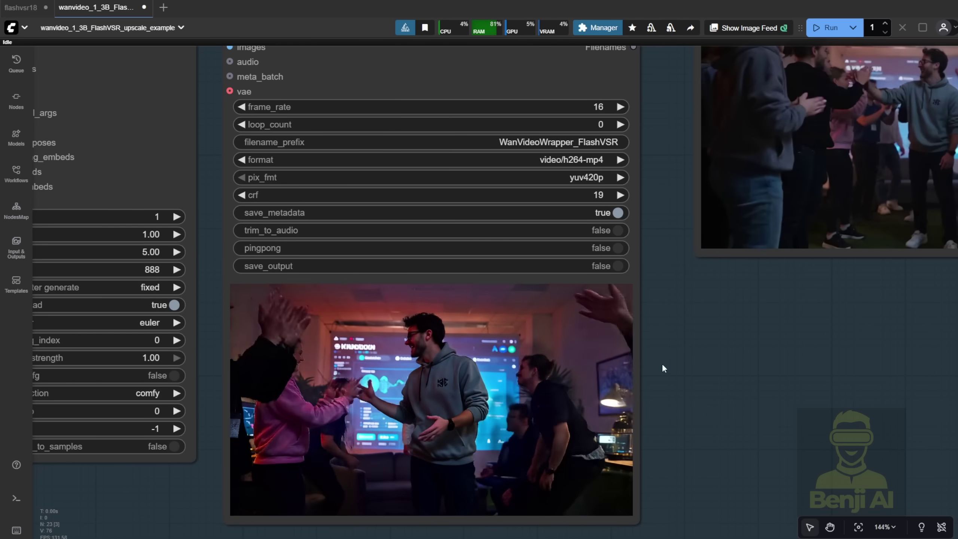
{"action": "scroll", "coordinate": [777, 348], "scroll_direction": "down", "scroll_amount": 5}
{"action": "scroll", "coordinate": [398, 473], "scroll_direction": "up", "scroll_amount": 3}
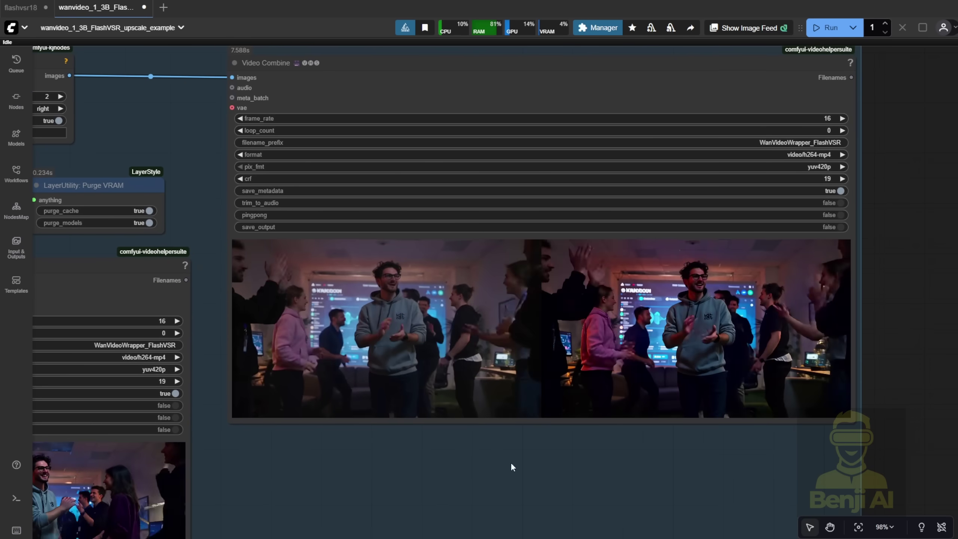
{"action": "scroll", "coordinate": [554, 445], "scroll_direction": "up", "scroll_amount": 3}
{"action": "left_click_drag", "start_coordinate": [600, 449], "coordinate": [553, 491]}
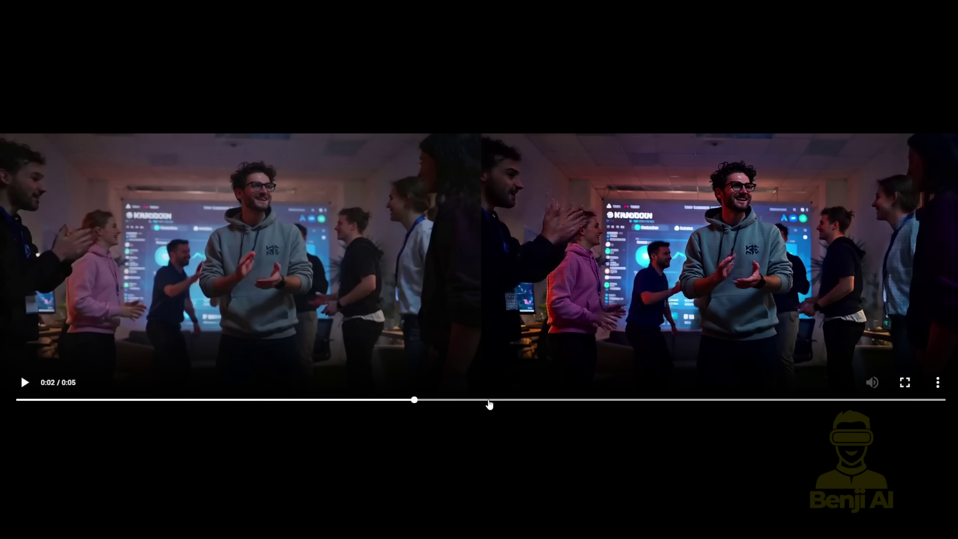
Scrub the office crowd comparison video to about 0:02 of 0:05.
{"action": "left_click_drag", "start_coordinate": [489, 401], "coordinate": [514, 401]}
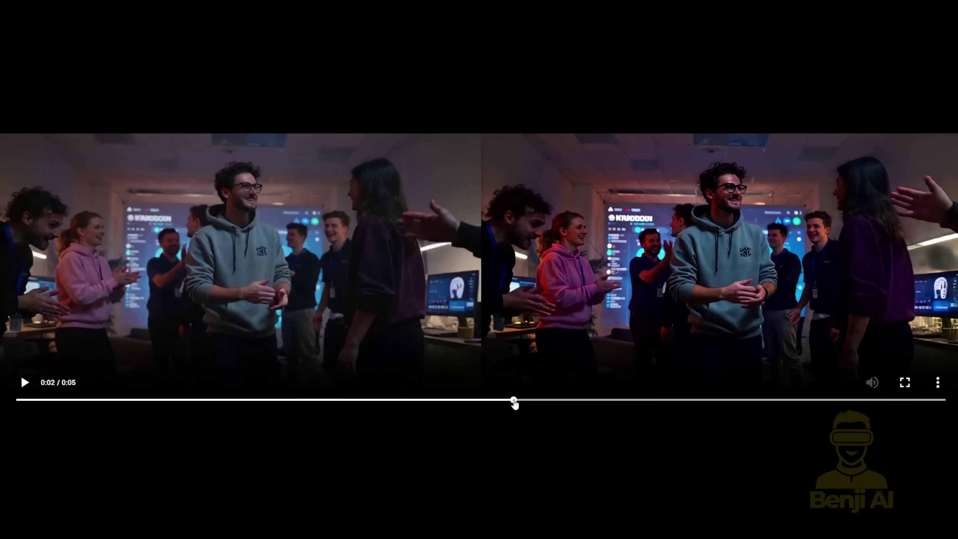